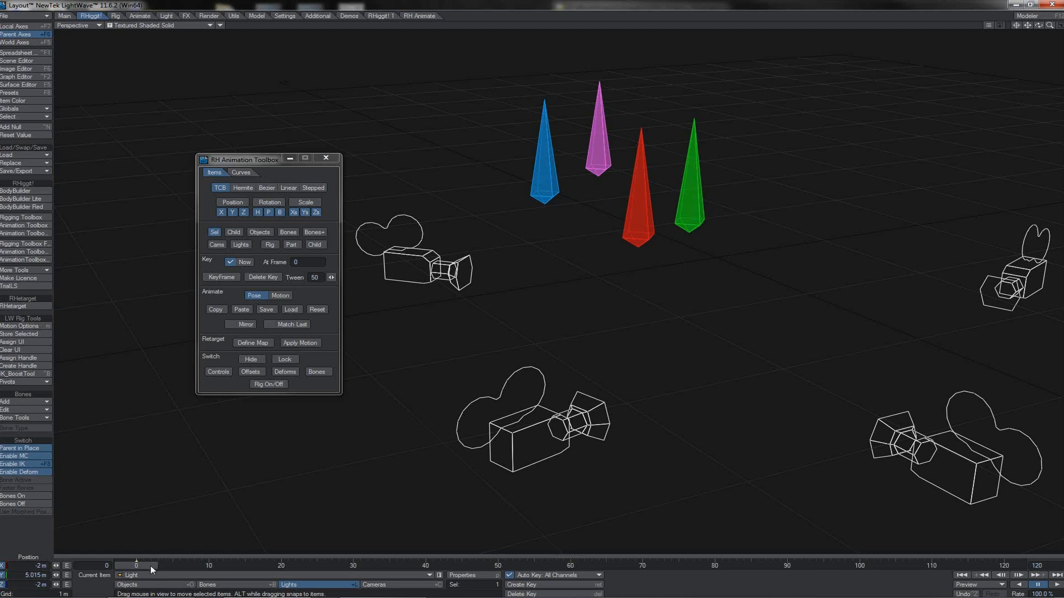
- Select the red, purple, blue and green bones at frame 0 and copy their pose
{"action": "left_click_drag", "start_coordinate": [147, 567], "coordinate": [208, 567]}
{"action": "left_click", "coordinate": [642, 212]}
{"action": "left_click", "coordinate": [610, 139], "text": "shift"}
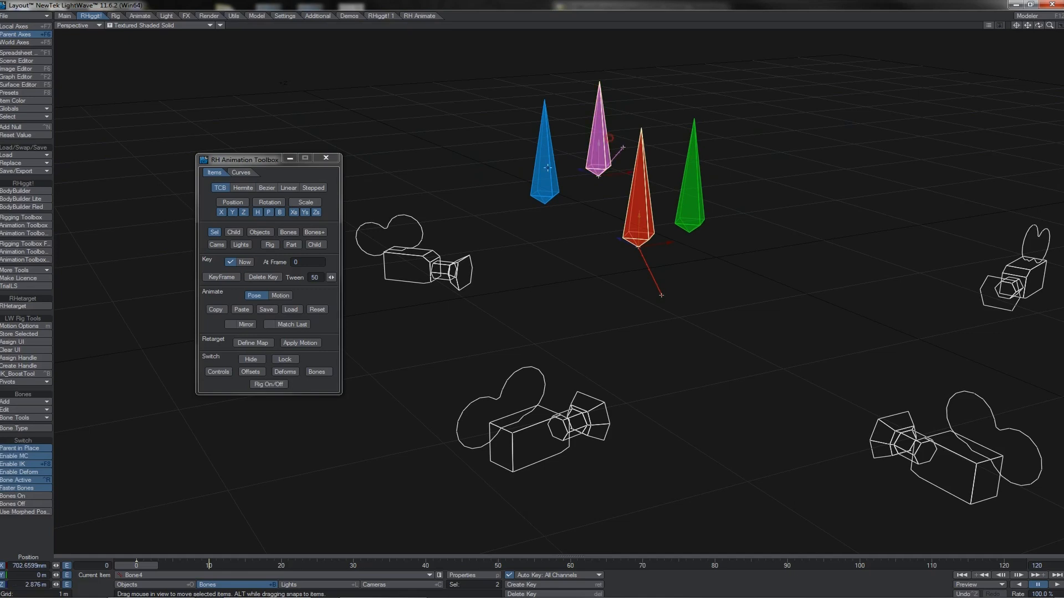
{"action": "left_click", "coordinate": [548, 168], "text": "shift"}
{"action": "left_click", "coordinate": [690, 182], "text": "shift"}
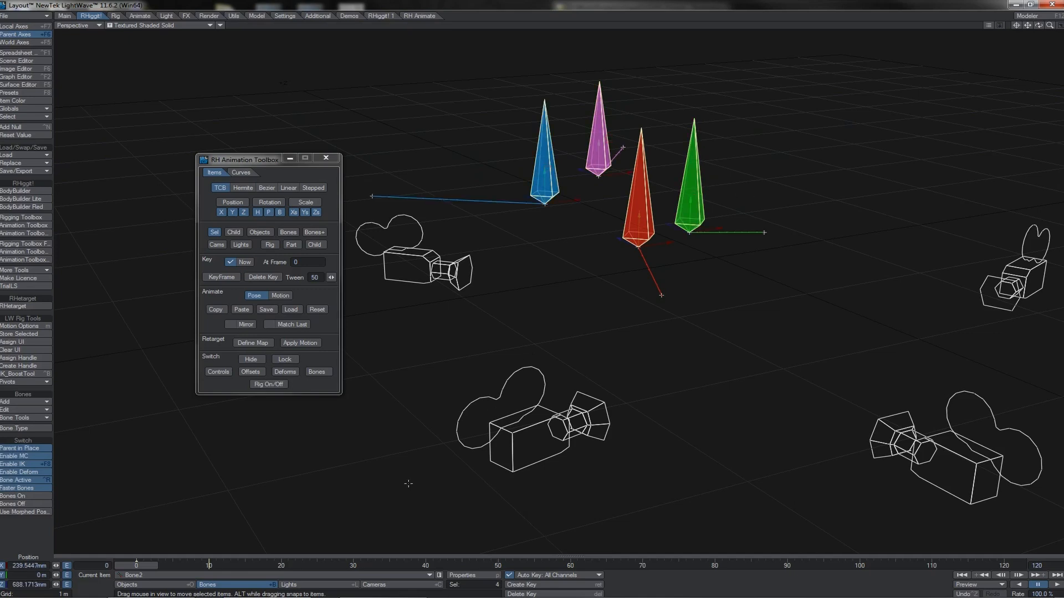
{"action": "left_click", "coordinate": [216, 310]}
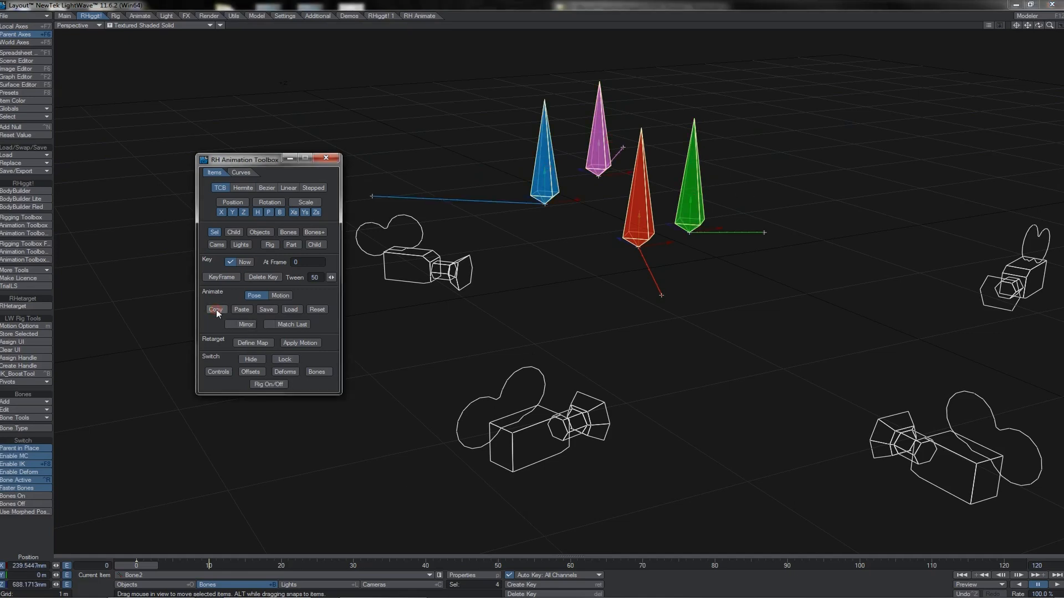
- Go to frame 20 and paste the copied pose onto only the green and blue bones
{"action": "left_click", "coordinate": [281, 565]}
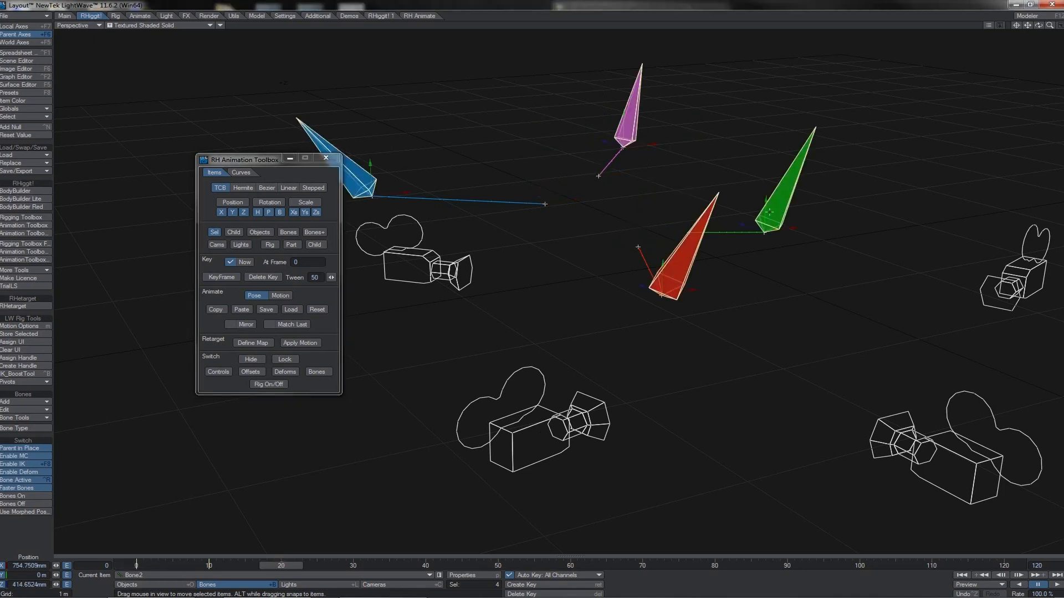
{"action": "left_click", "coordinate": [785, 201]}
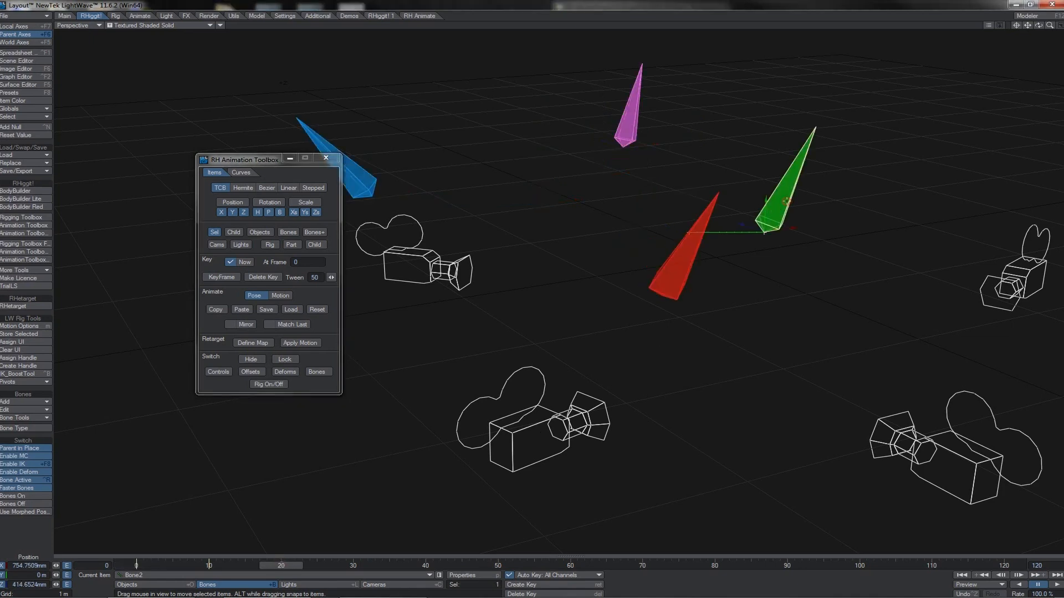
{"action": "left_click", "coordinate": [365, 180], "text": "shift"}
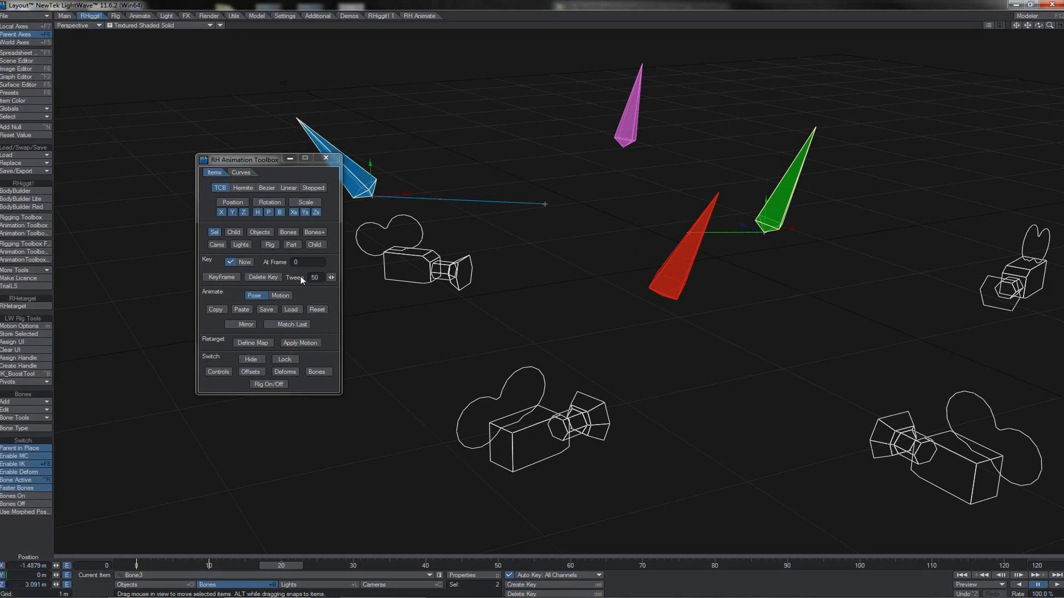
{"action": "left_click", "coordinate": [245, 307]}
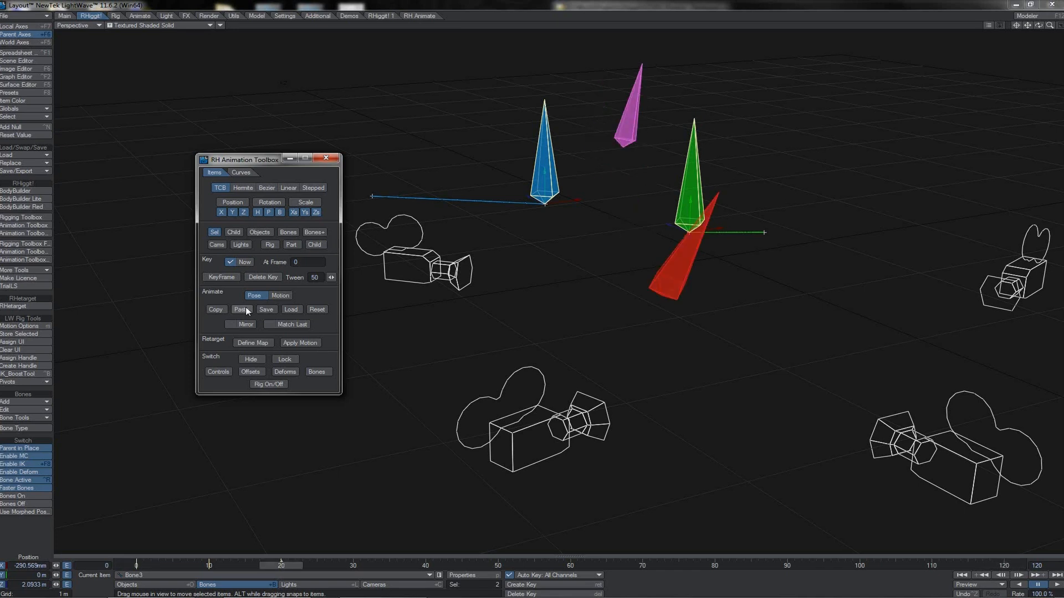
- Select all four bones at frame 20 and paste the copied pose onto them
{"action": "left_click", "coordinate": [245, 308]}
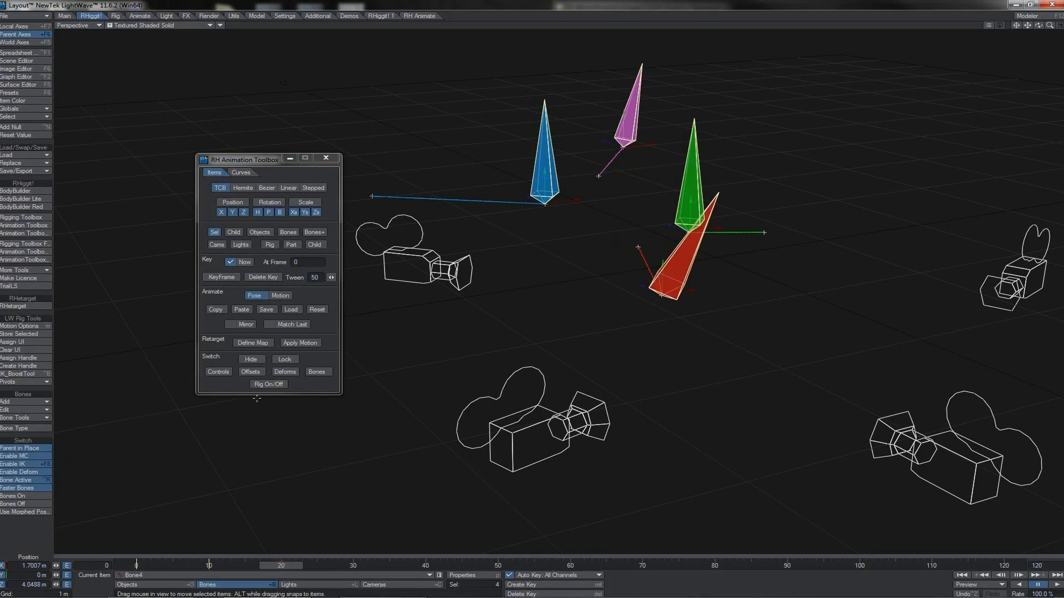
{"action": "left_click", "coordinate": [243, 310]}
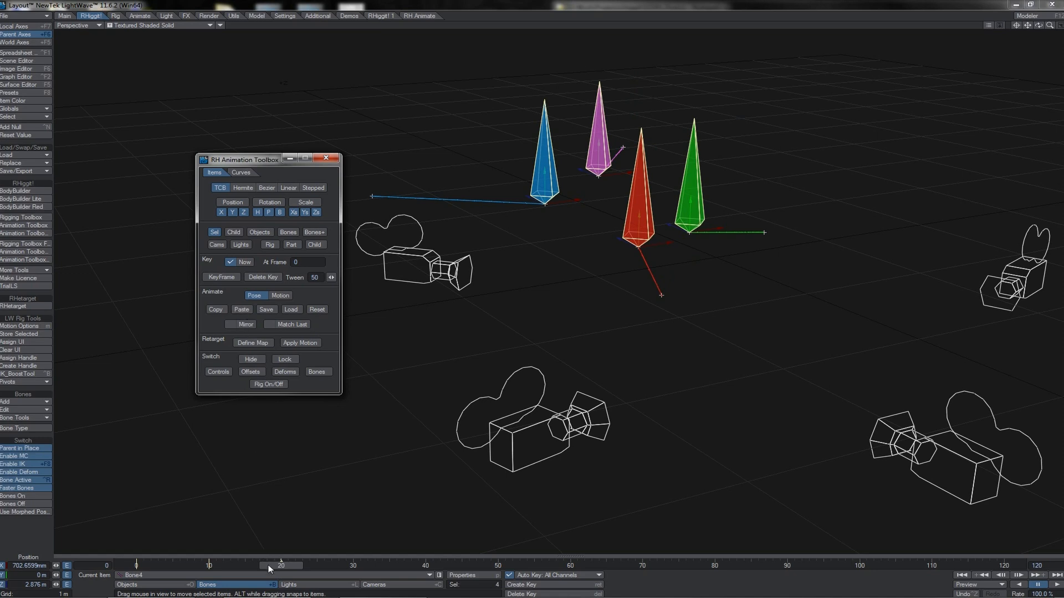
{"action": "mouse_move", "coordinate": [269, 569]}
{"action": "left_mouse_down"}
{"action": "mouse_move", "coordinate": [123, 569]}
{"action": "mouse_move", "coordinate": [281, 561]}
{"action": "left_mouse_up"}
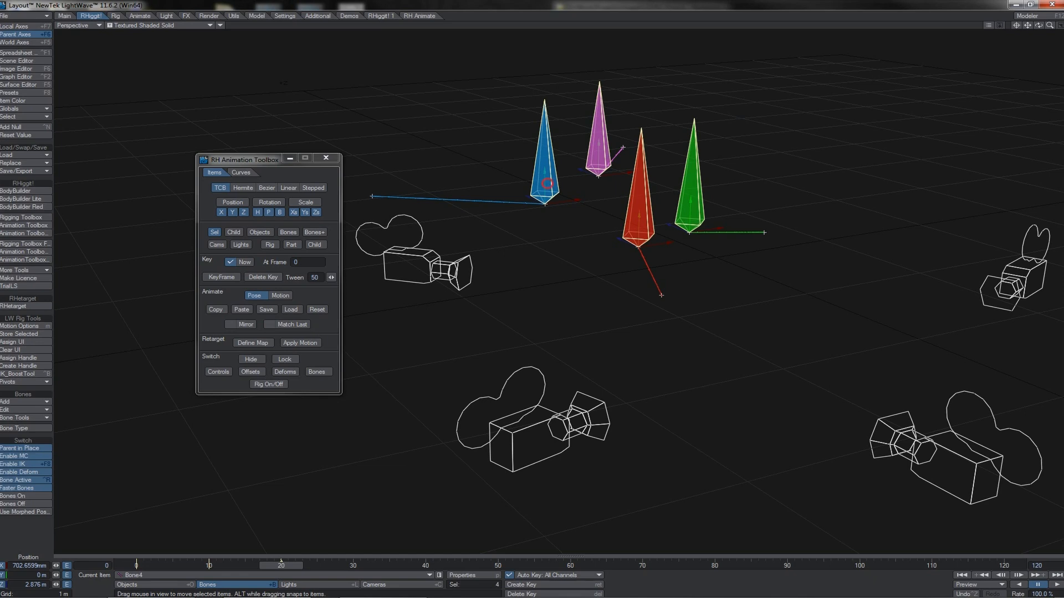
{"action": "left_click", "coordinate": [547, 183]}
{"action": "left_click", "coordinate": [603, 133]}
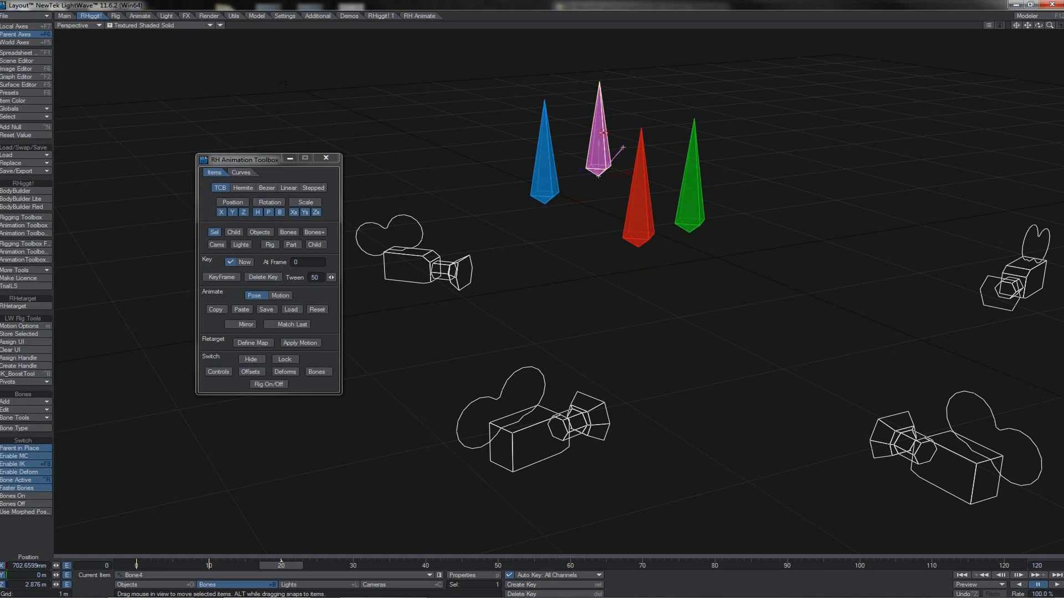
{"action": "left_click", "coordinate": [694, 159]}
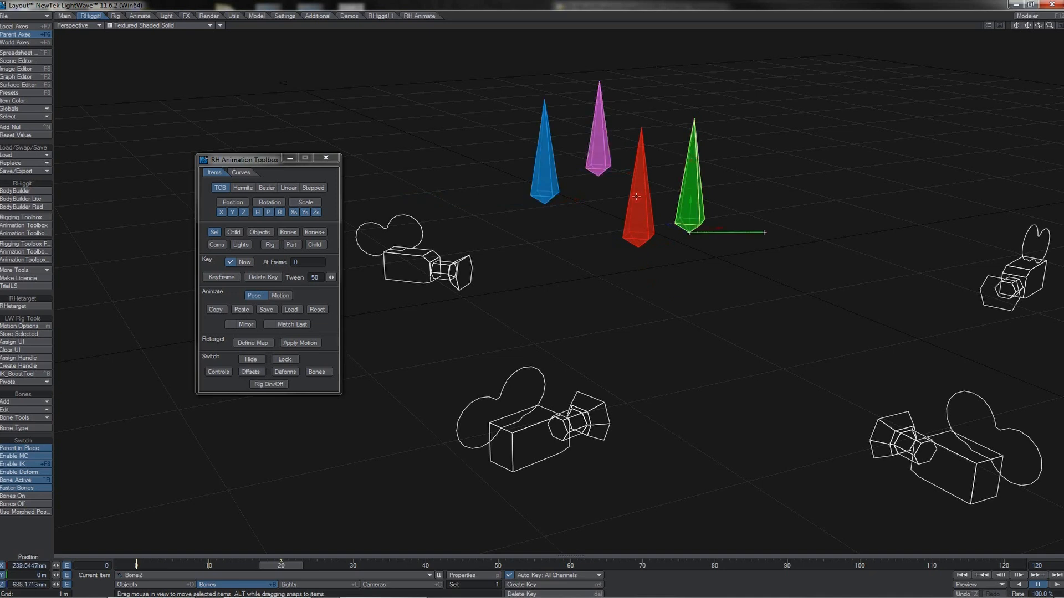
{"action": "left_click", "coordinate": [636, 198]}
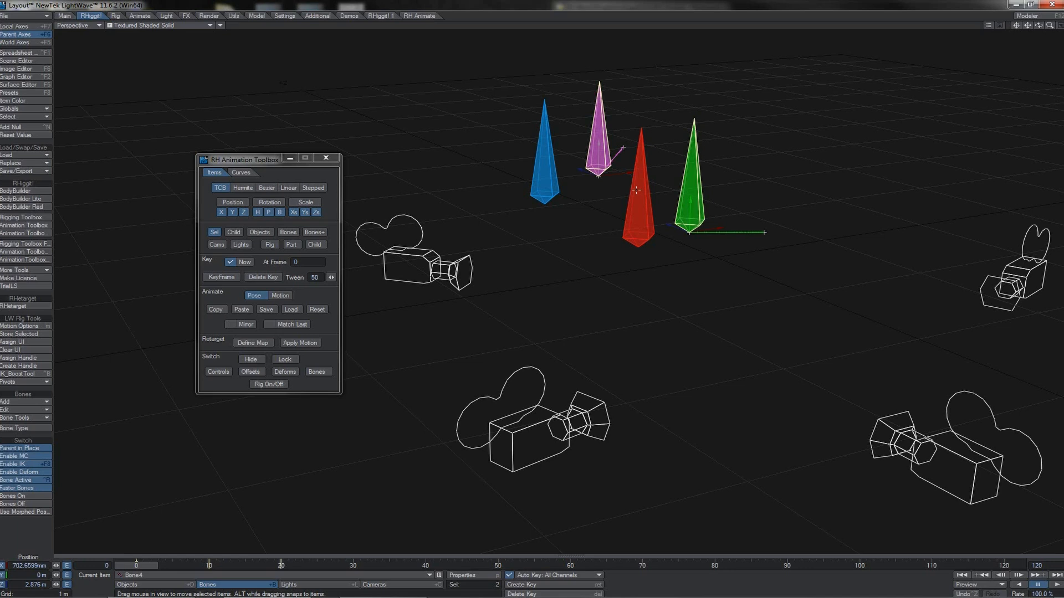
{"action": "left_click", "coordinate": [636, 190]}
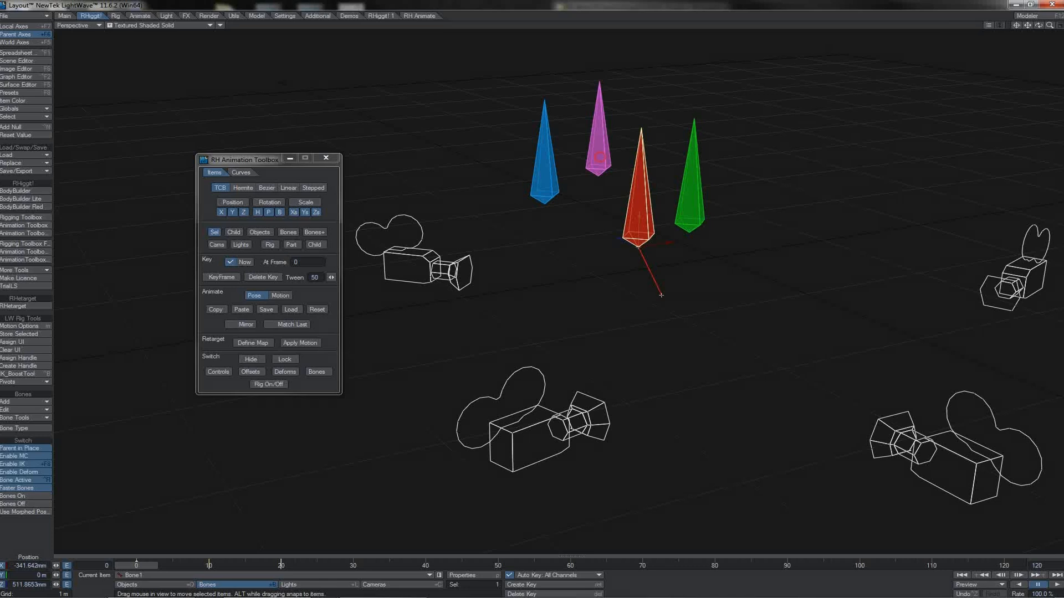
{"action": "left_click", "coordinate": [600, 156]}
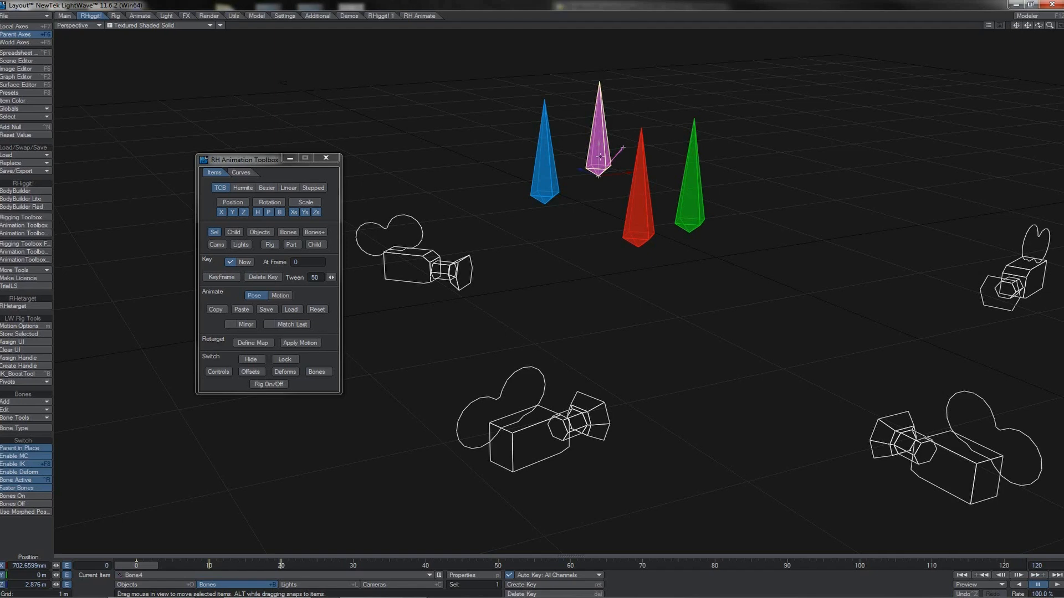
- Select only the red and green bones and copy their pose
{"action": "left_click", "coordinate": [624, 220]}
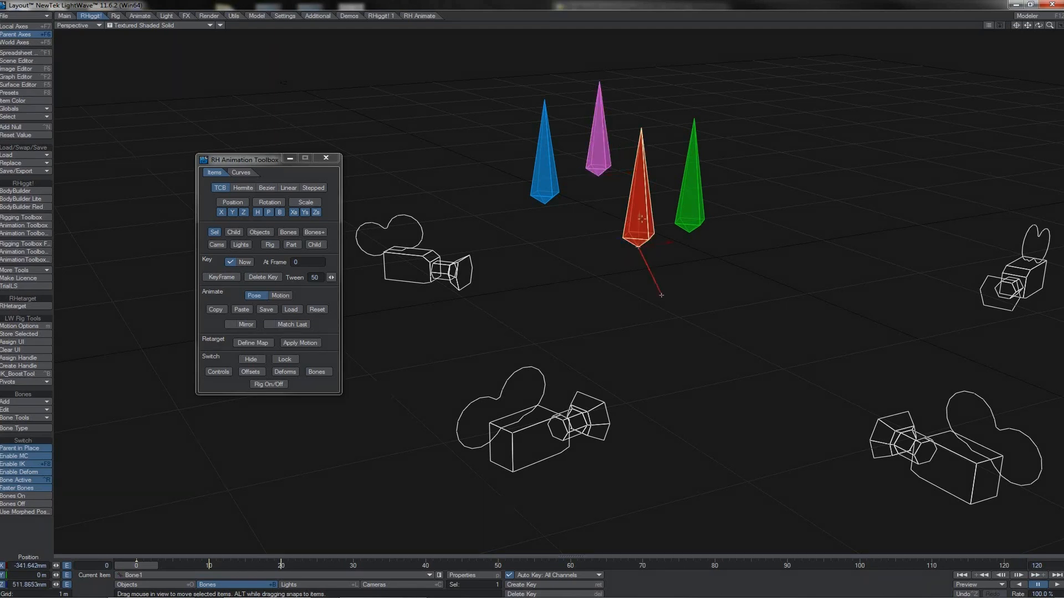
{"action": "left_click", "coordinate": [683, 192], "text": "shift"}
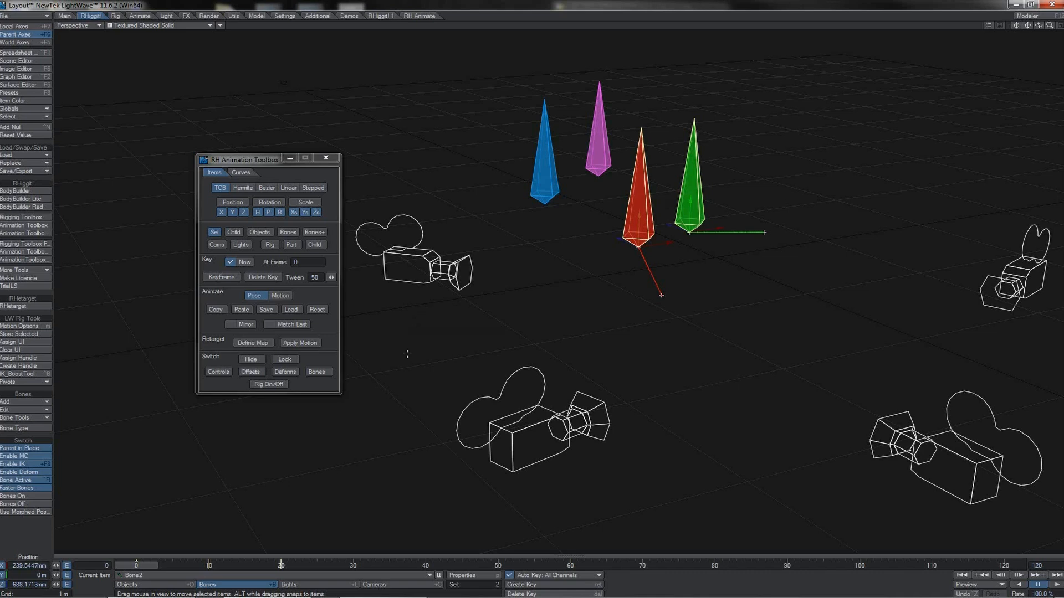
{"action": "left_click", "coordinate": [220, 310]}
- At frame 30, add the purple and blue bones to the selection and paste the copied pose onto all four bones
{"action": "left_click", "coordinate": [355, 566]}
{"action": "left_click", "coordinate": [596, 158], "text": "shift"}
{"action": "left_click", "coordinate": [542, 181], "text": "shift"}
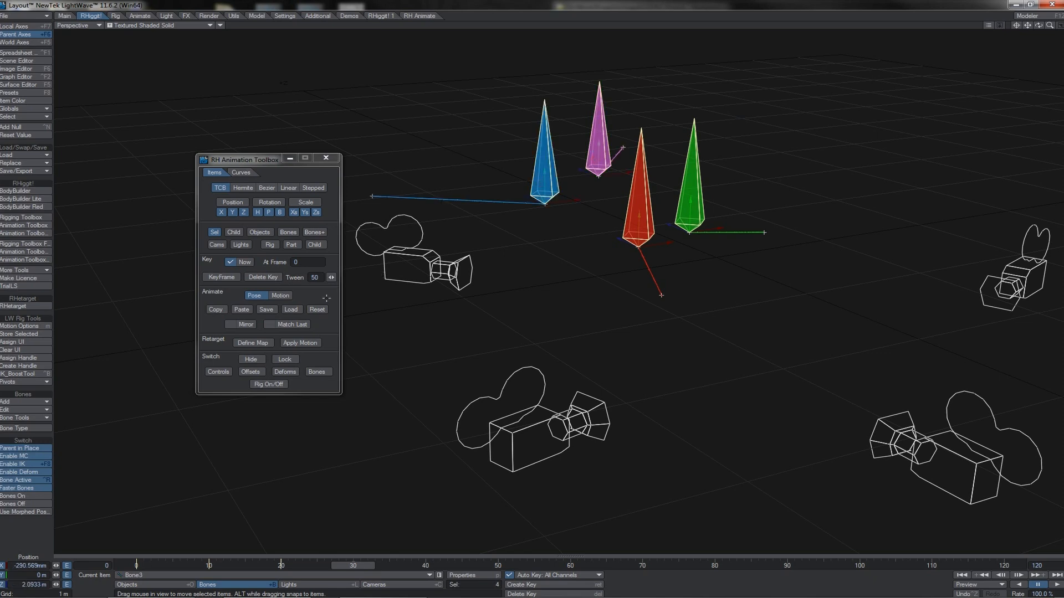
{"action": "left_click", "coordinate": [242, 309]}
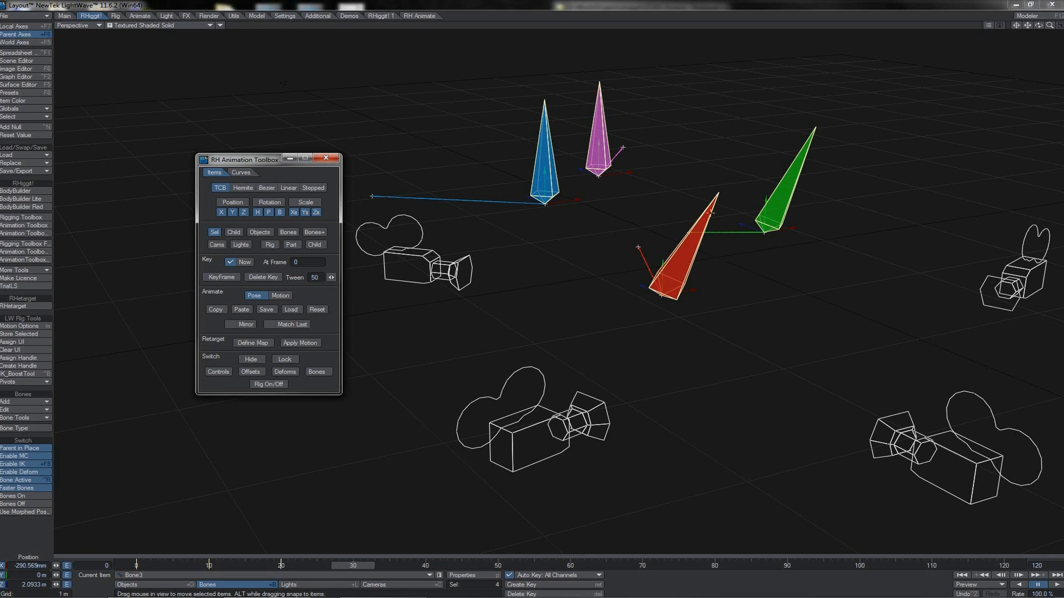
{"action": "left_click", "coordinate": [600, 147]}
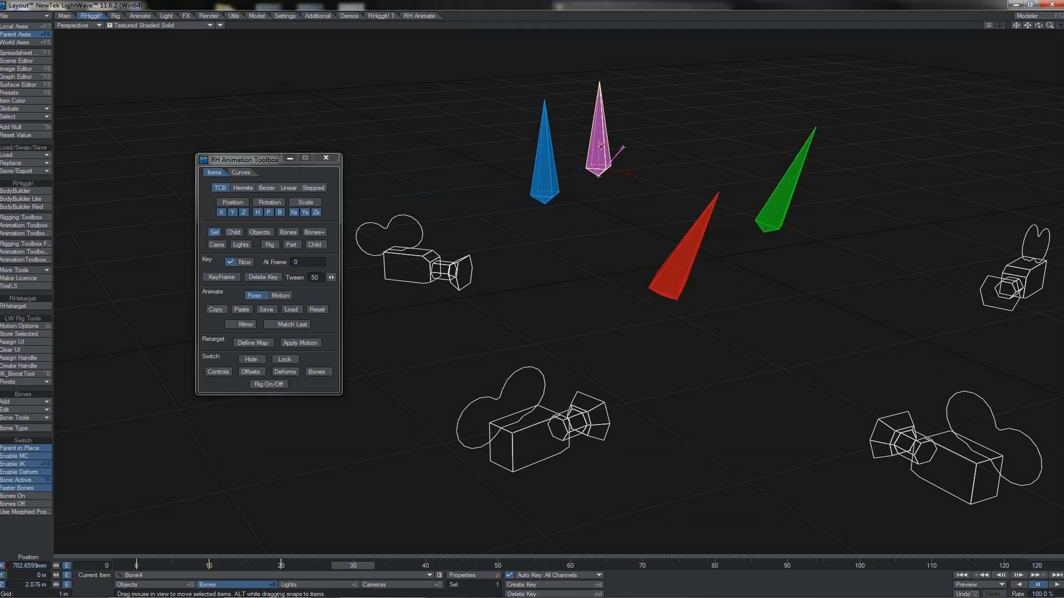
{"action": "left_click", "coordinate": [553, 155]}
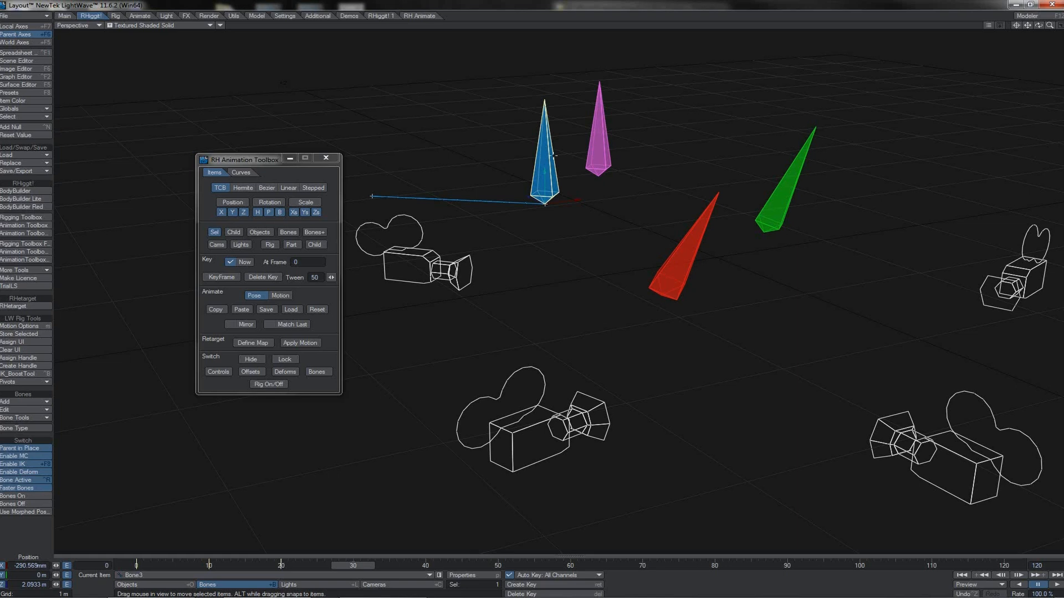
- Select the four cameras in order from Camera (3) to (2), (1) and (4), and copy their pose
{"action": "left_click", "coordinate": [448, 256]}
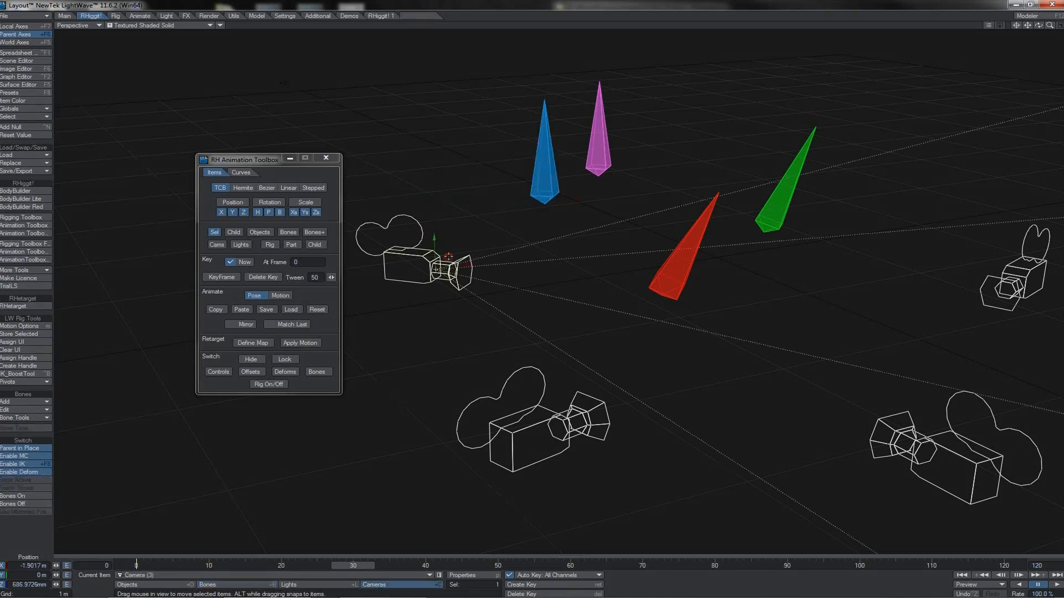
{"action": "left_click", "coordinate": [531, 380], "text": "shift"}
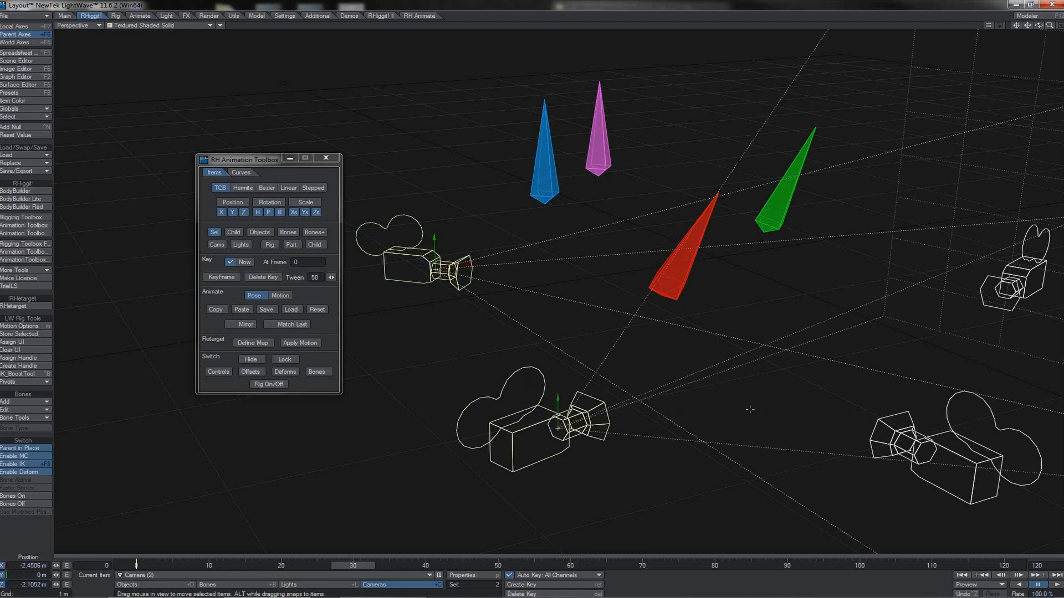
{"action": "left_click", "coordinate": [873, 431], "text": "shift"}
{"action": "left_click", "coordinate": [1012, 285], "text": "shift"}
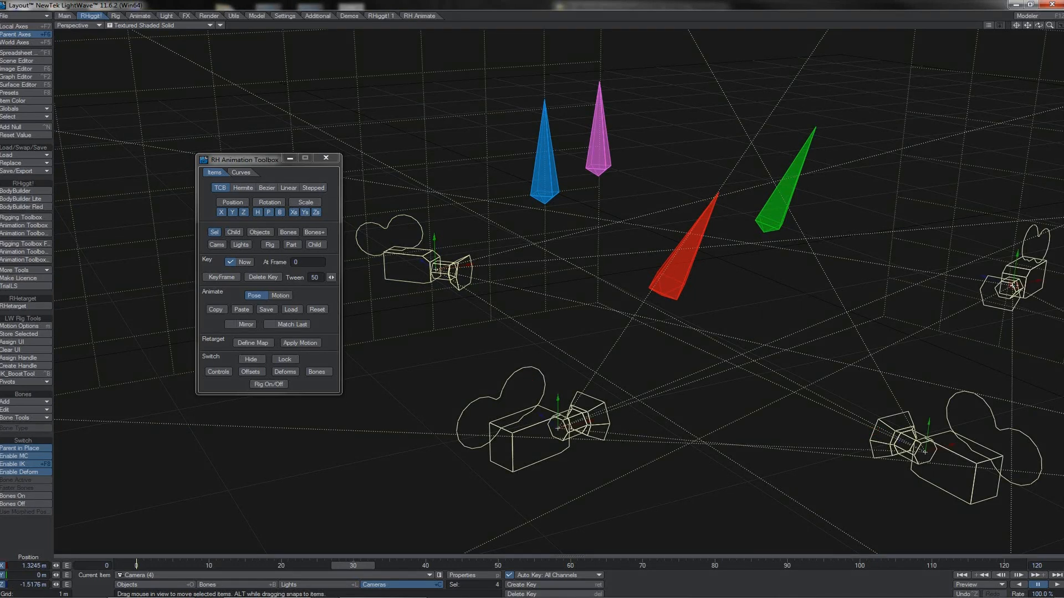
{"action": "left_click", "coordinate": [216, 309]}
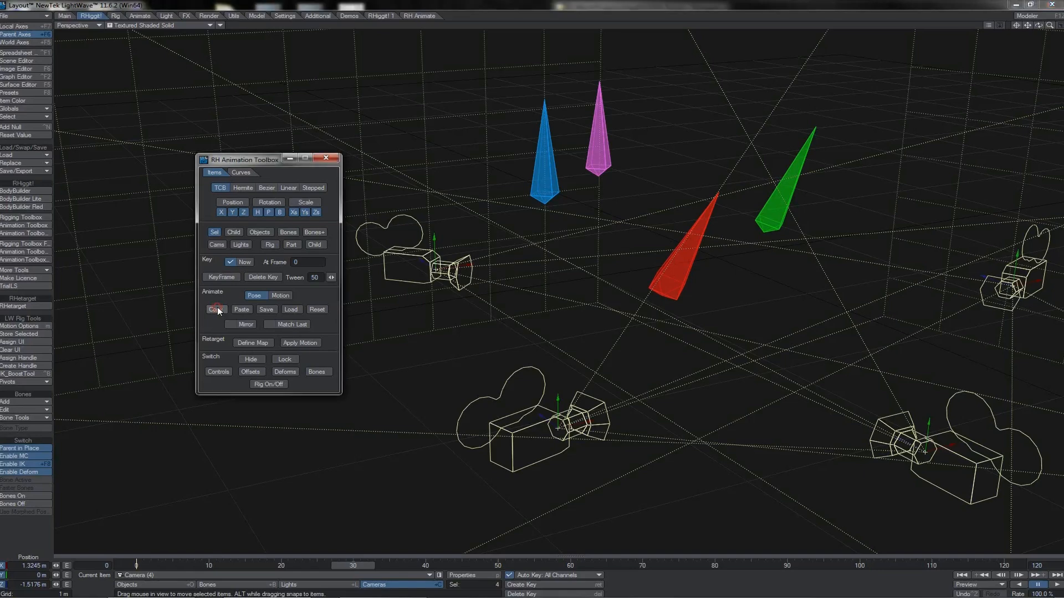
- Select the blue, red, green and purple bones in that order and paste the cameras' pose onto them at frame 40
{"action": "left_click", "coordinate": [549, 169]}
{"action": "left_click", "coordinate": [681, 252], "text": "shift"}
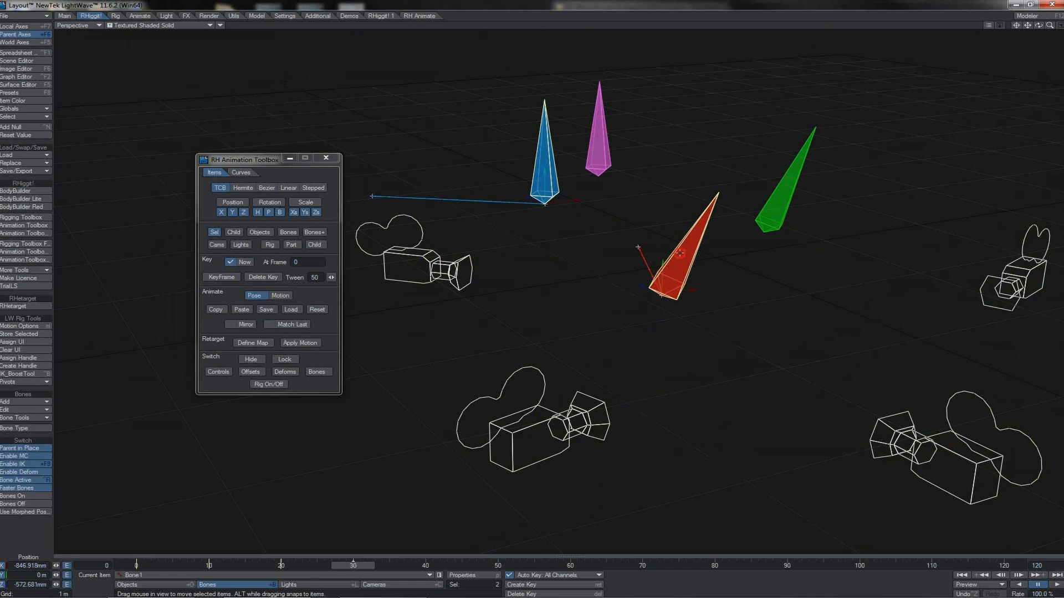
{"action": "left_click", "coordinate": [803, 174], "text": "shift"}
{"action": "left_click", "coordinate": [600, 145], "text": "shift"}
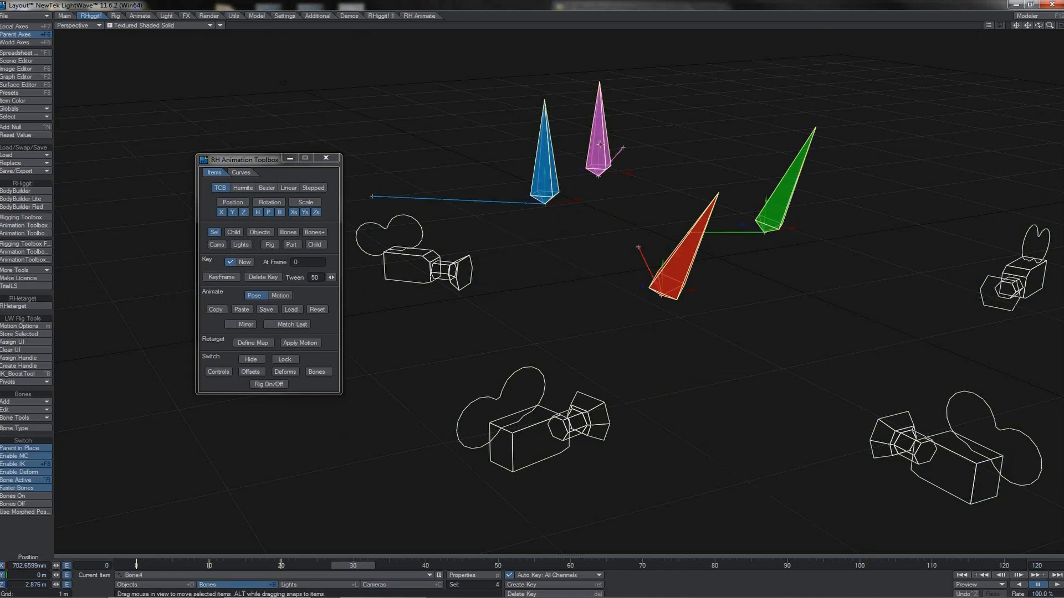
{"action": "left_click", "coordinate": [427, 564]}
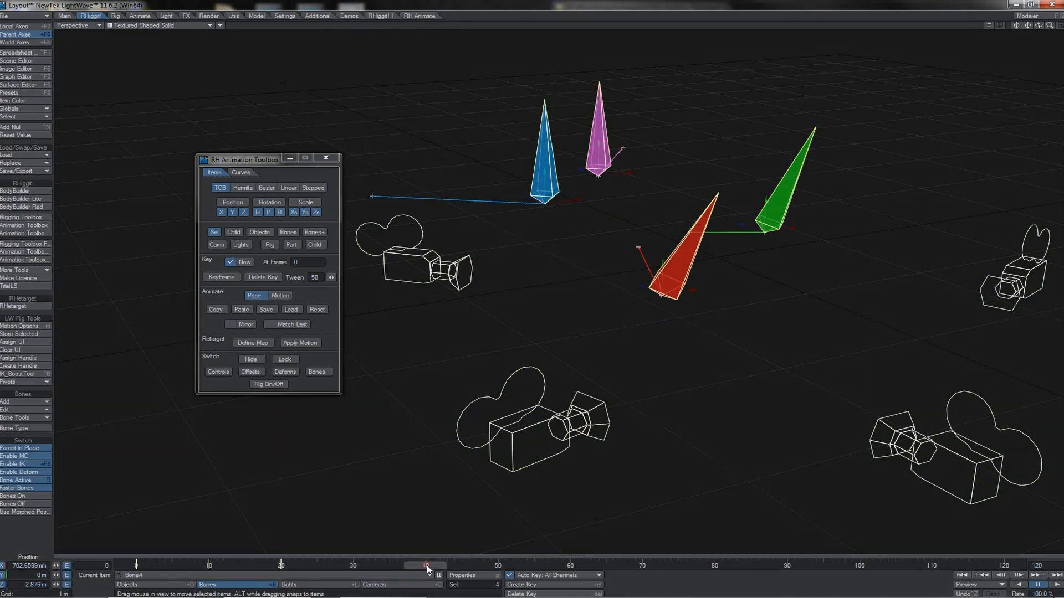
{"action": "left_click", "coordinate": [244, 313]}
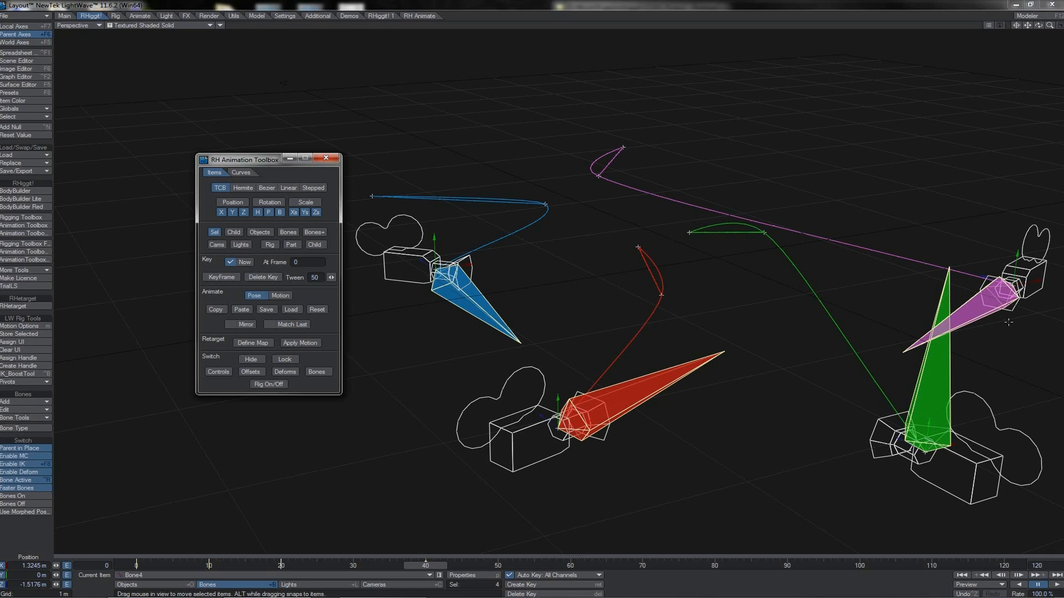
- Select the four cameras in a new order, from Camera (4) to (1), (2) and (3), and copy their pose
{"action": "left_click", "coordinate": [1038, 241]}
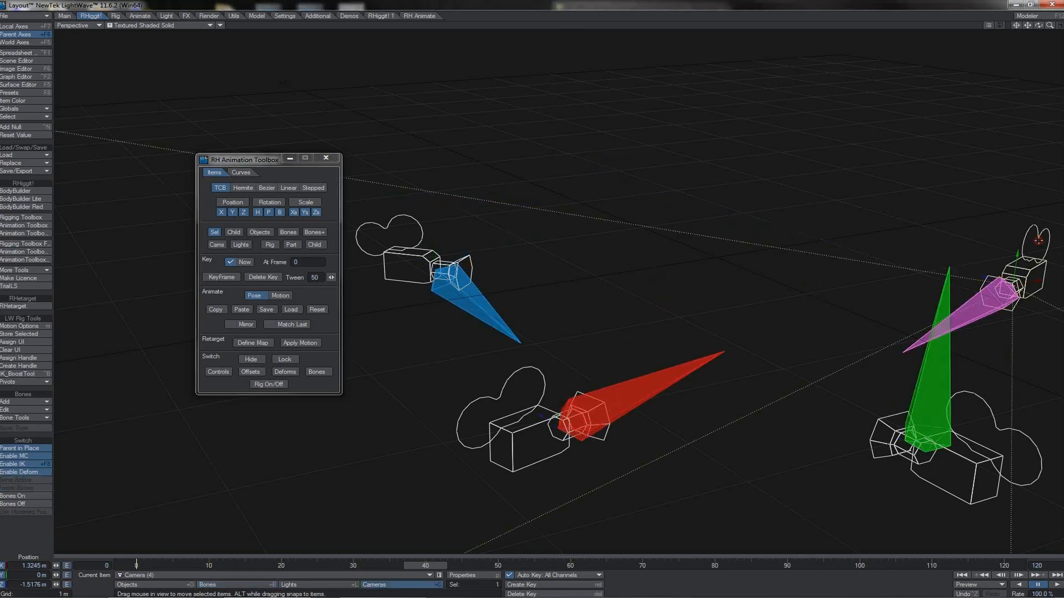
{"action": "left_click", "coordinate": [524, 452], "text": "shift"}
{"action": "left_click", "coordinate": [399, 266], "text": "shift"}
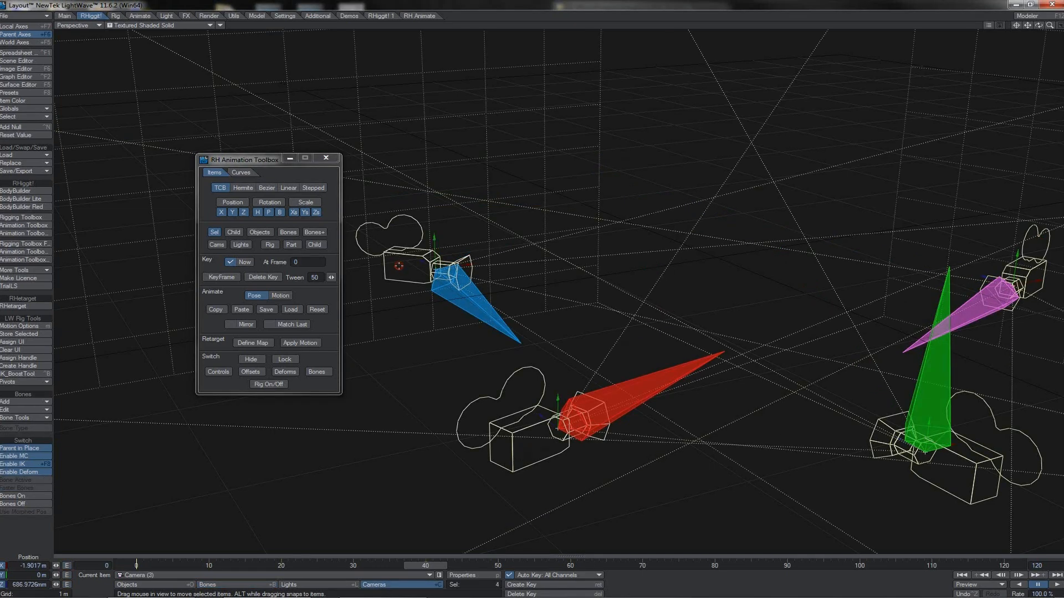
{"action": "left_click", "coordinate": [224, 308]}
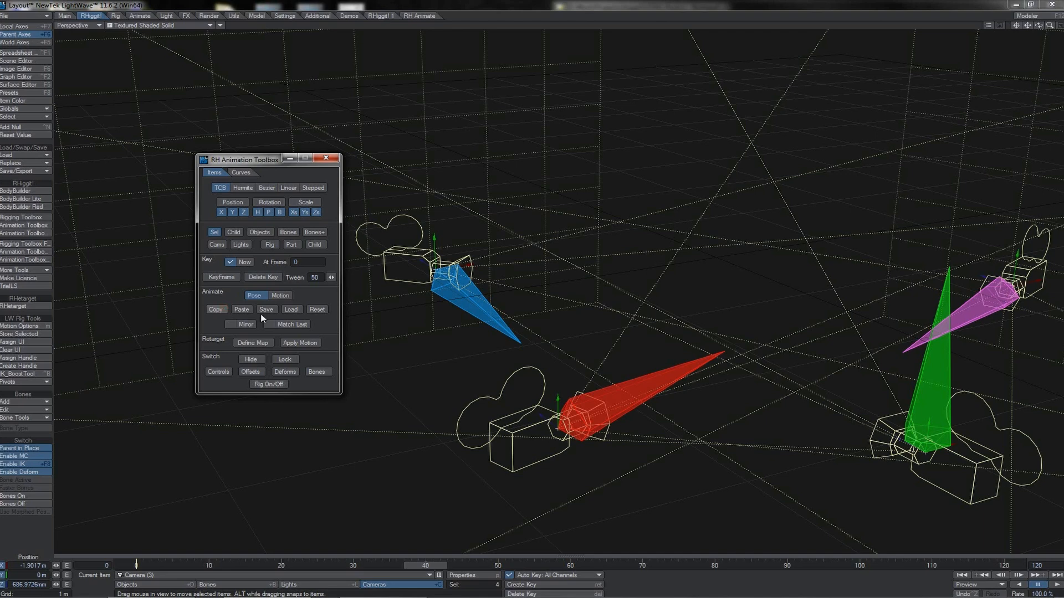
- Select the blue, red, green and purple bones in that order and paste the cameras' pose onto them at frame 50
{"action": "left_click", "coordinate": [489, 318]}
{"action": "left_click", "coordinate": [646, 374], "text": "shift"}
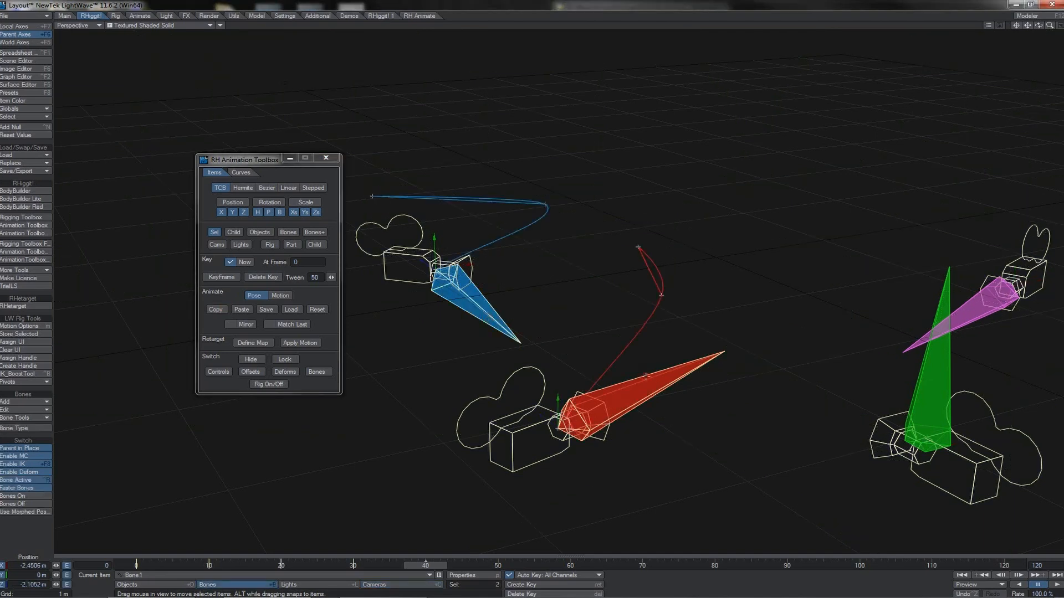
{"action": "left_click", "coordinate": [924, 385], "text": "shift"}
{"action": "left_click", "coordinate": [976, 325], "text": "shift"}
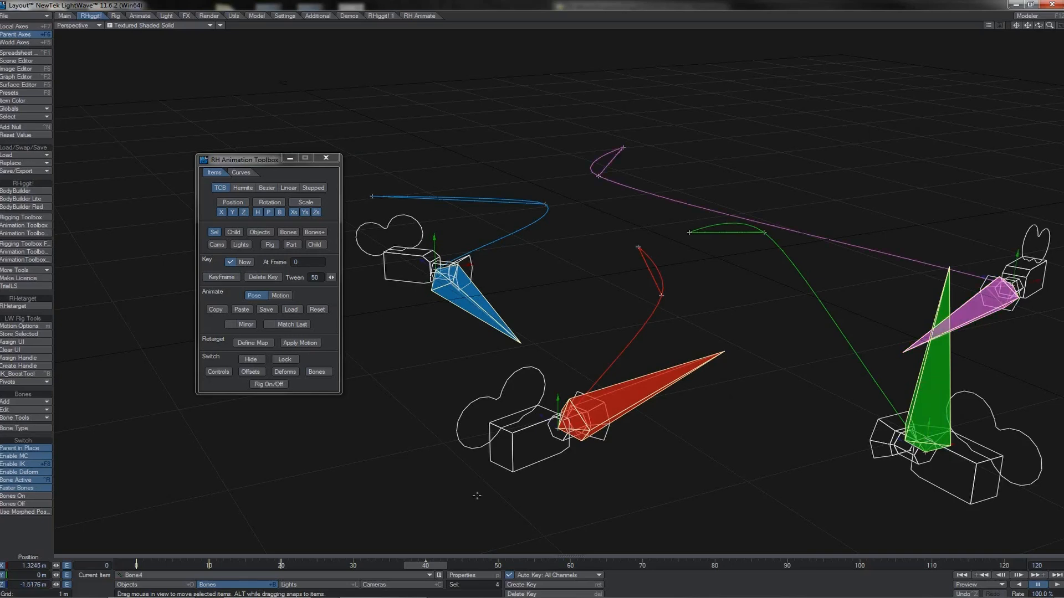
{"action": "left_click", "coordinate": [498, 565]}
{"action": "left_click", "coordinate": [247, 311]}
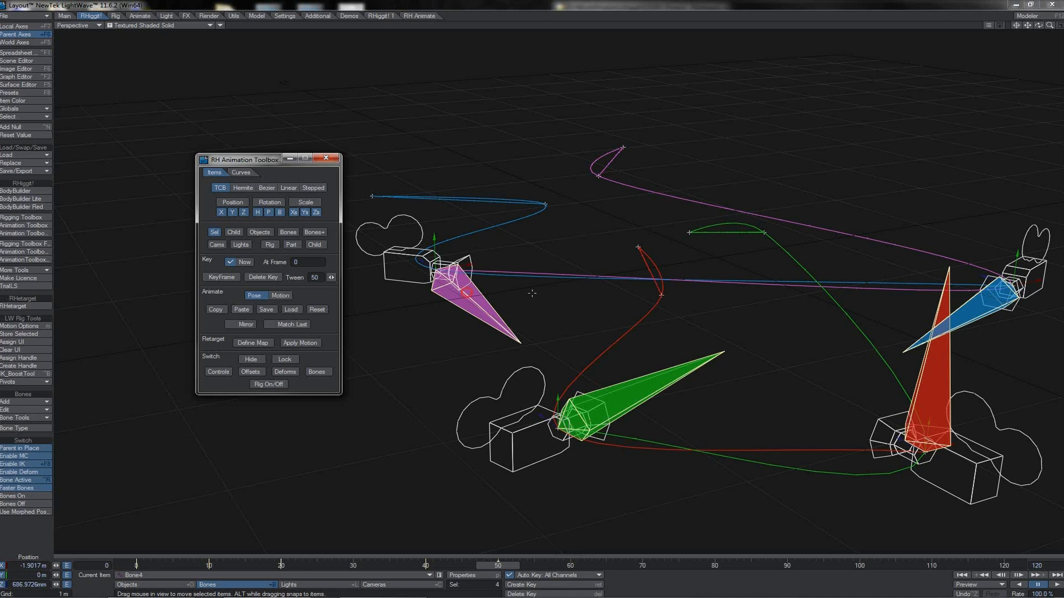
- Copy the pose of Camera (3) alone and paste it onto the red bone
{"action": "left_click", "coordinate": [467, 291]}
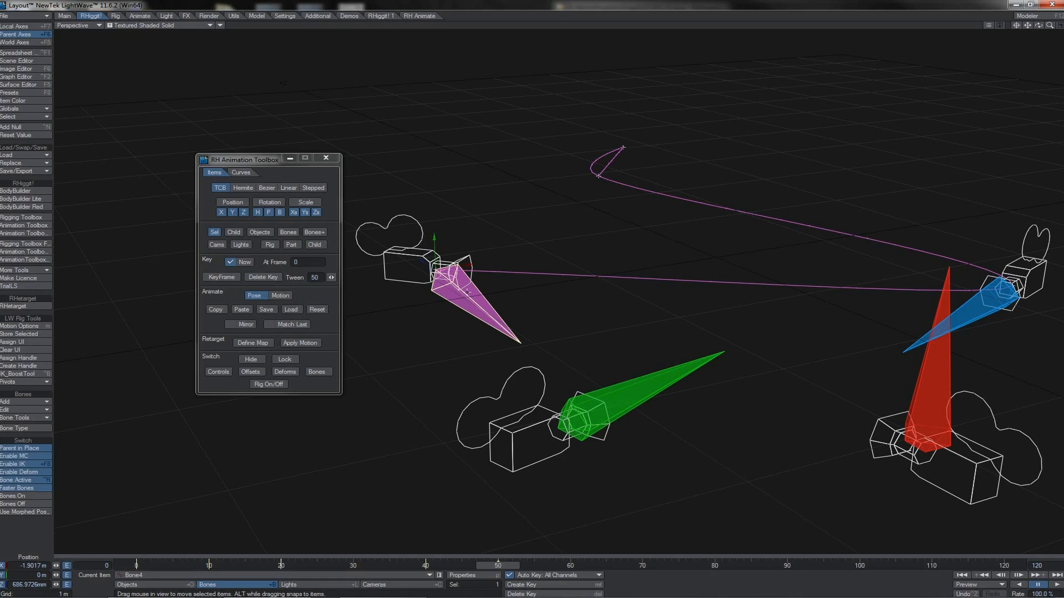
{"action": "left_click", "coordinate": [403, 253]}
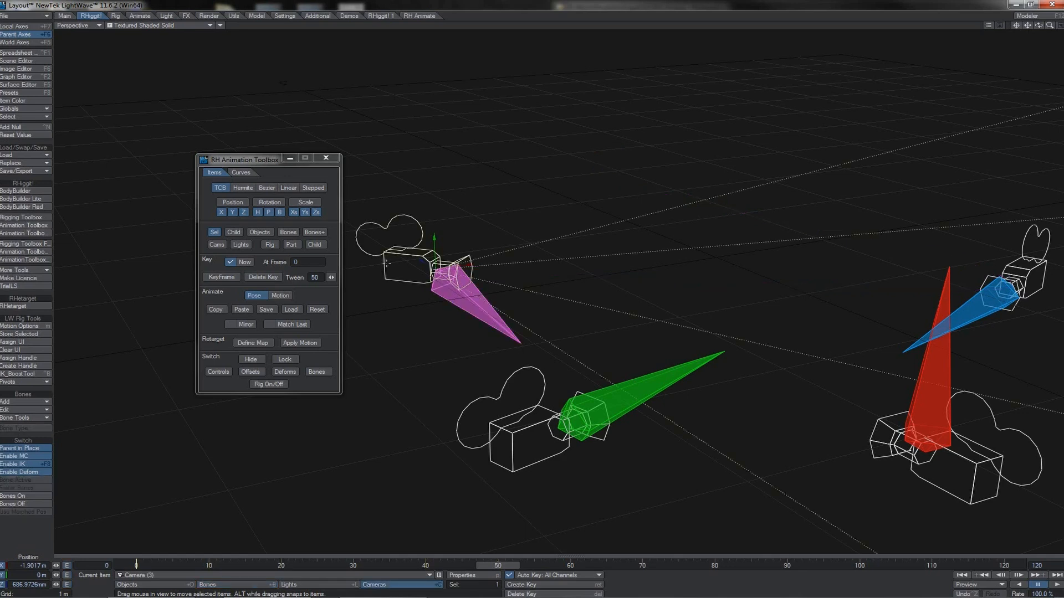
{"action": "left_click", "coordinate": [216, 309]}
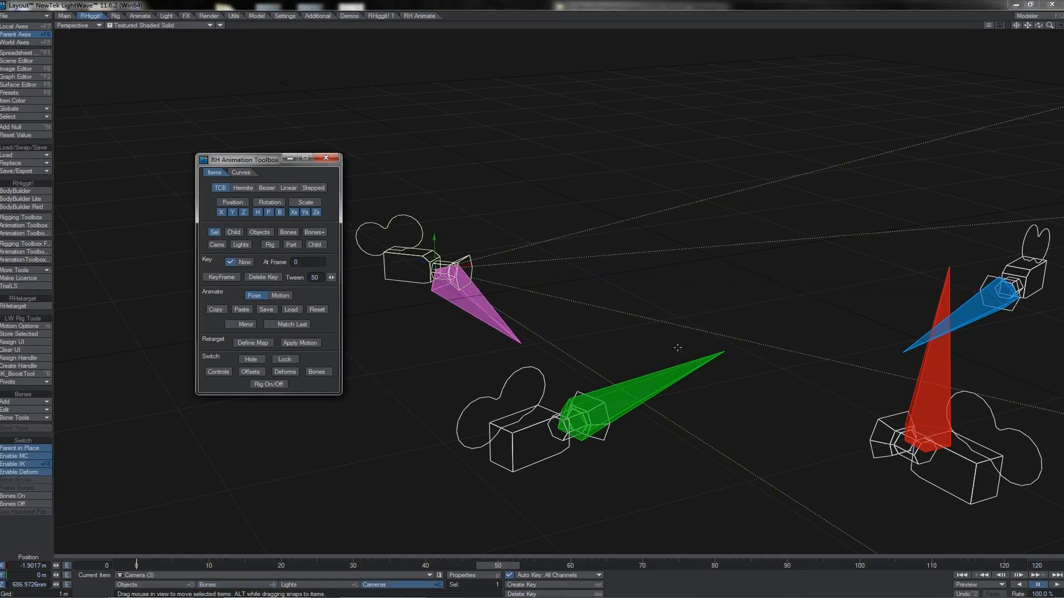
{"action": "left_click", "coordinate": [946, 363]}
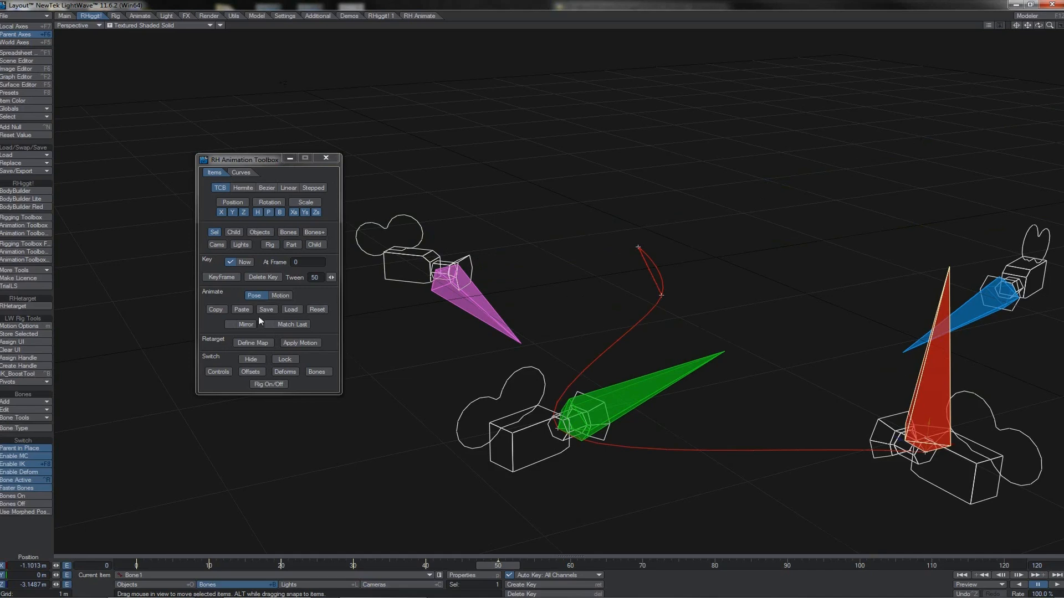
{"action": "left_click", "coordinate": [242, 311]}
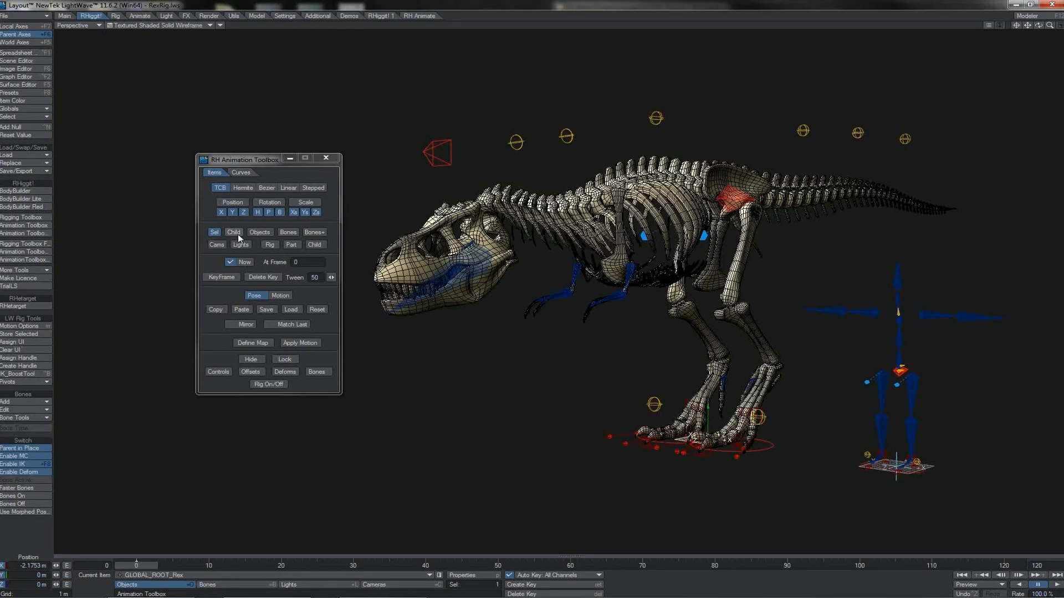
- Replace the Sel scope with Rig, selecting the human rig's left hip bone and the Rex's left leg control along the way
{"action": "left_click", "coordinate": [214, 234]}
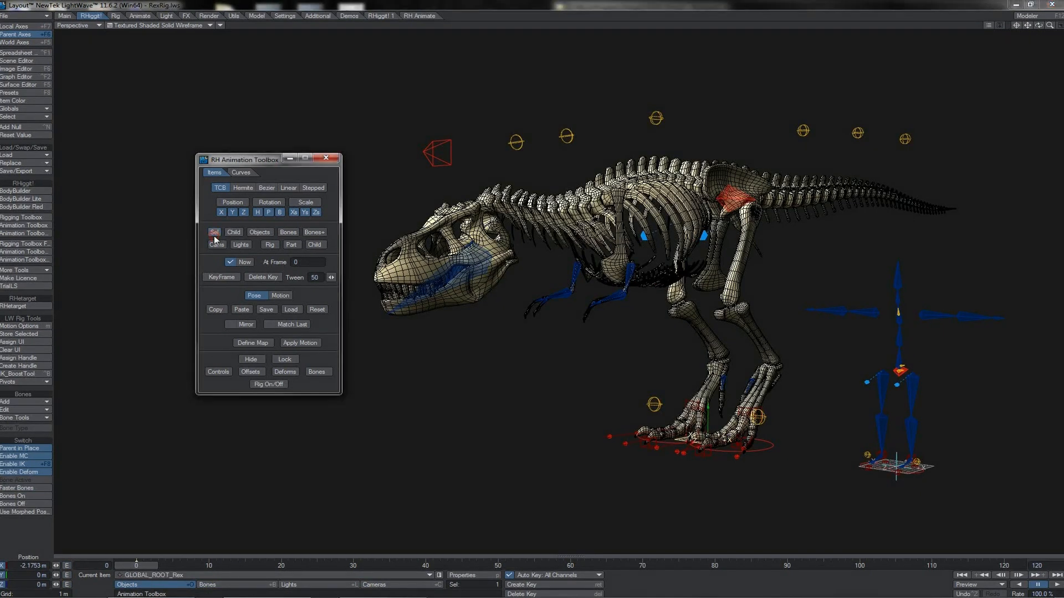
{"action": "left_click", "coordinate": [269, 245]}
{"action": "left_click", "coordinate": [291, 245]}
{"action": "left_click", "coordinate": [272, 246]}
{"action": "left_click", "coordinate": [914, 386]}
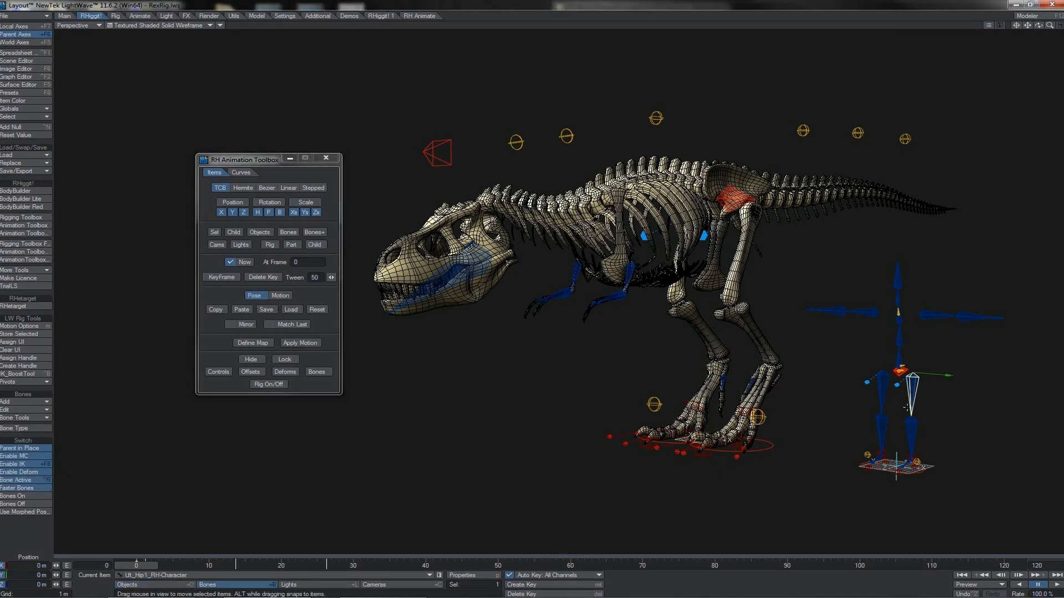
{"action": "left_click", "coordinate": [764, 440]}
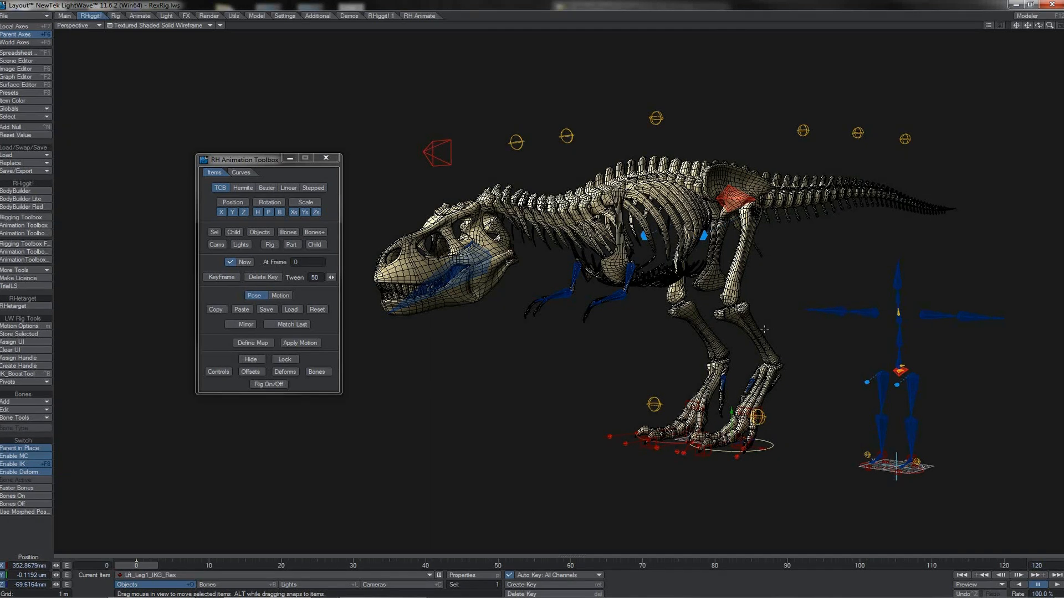
{"action": "left_click", "coordinate": [271, 246]}
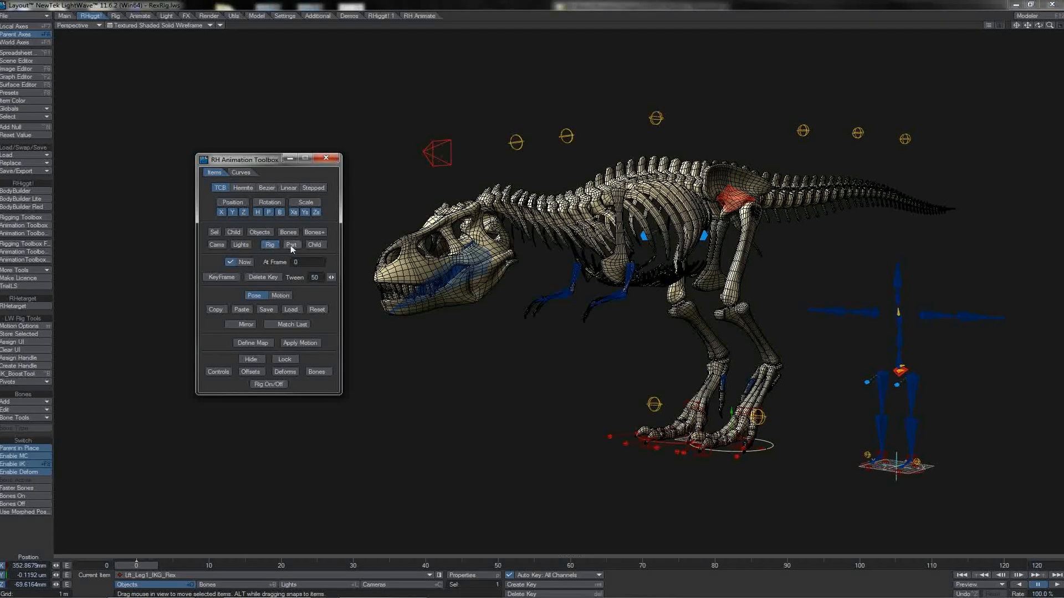
- With the scope set to Part, copy the pose from the human rig's left shoulder bone and paste it at the Rex's left leg control
{"action": "left_click", "coordinate": [291, 245]}
{"action": "left_click", "coordinate": [939, 317]}
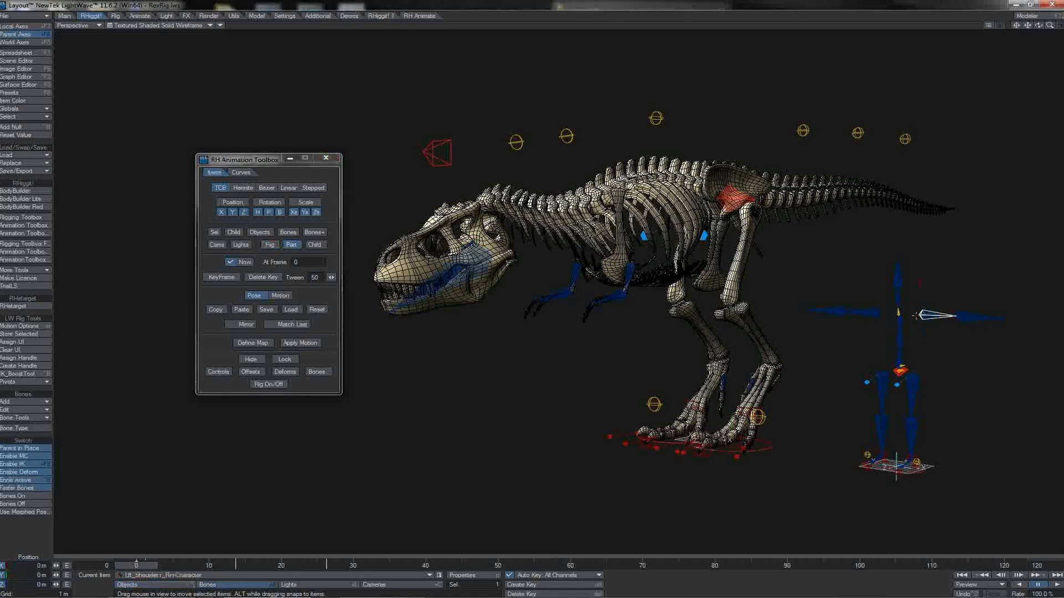
{"action": "left_click", "coordinate": [222, 310]}
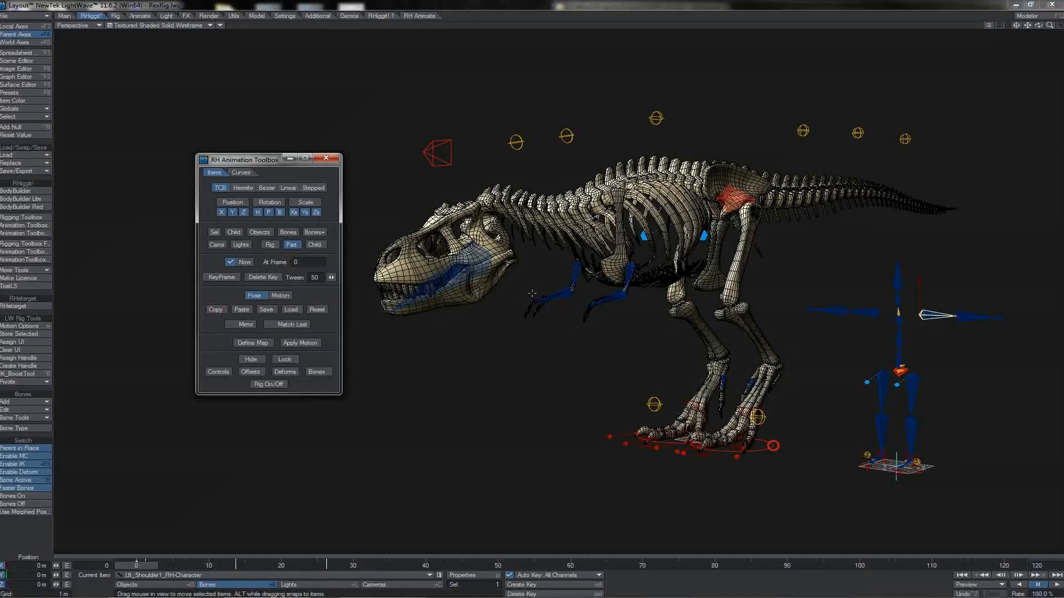
{"action": "left_click", "coordinate": [773, 446]}
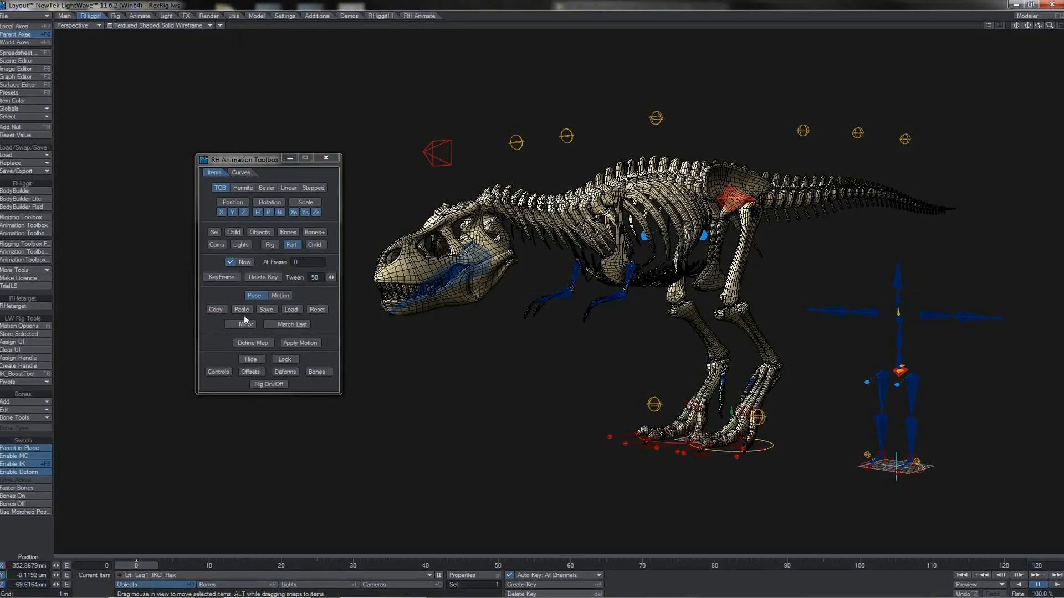
{"action": "left_click", "coordinate": [247, 311]}
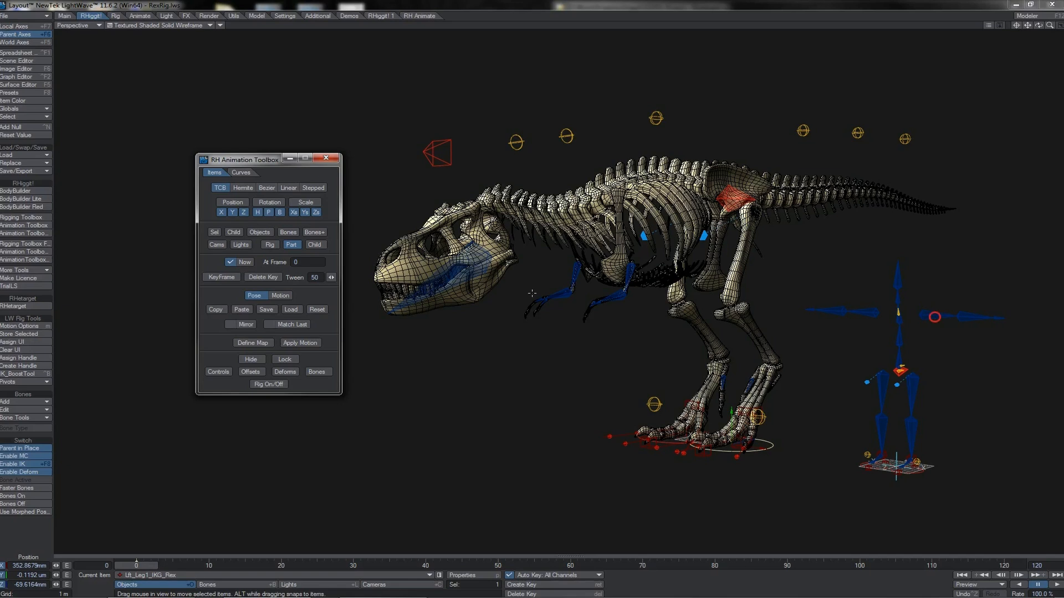
{"action": "left_click", "coordinate": [936, 316]}
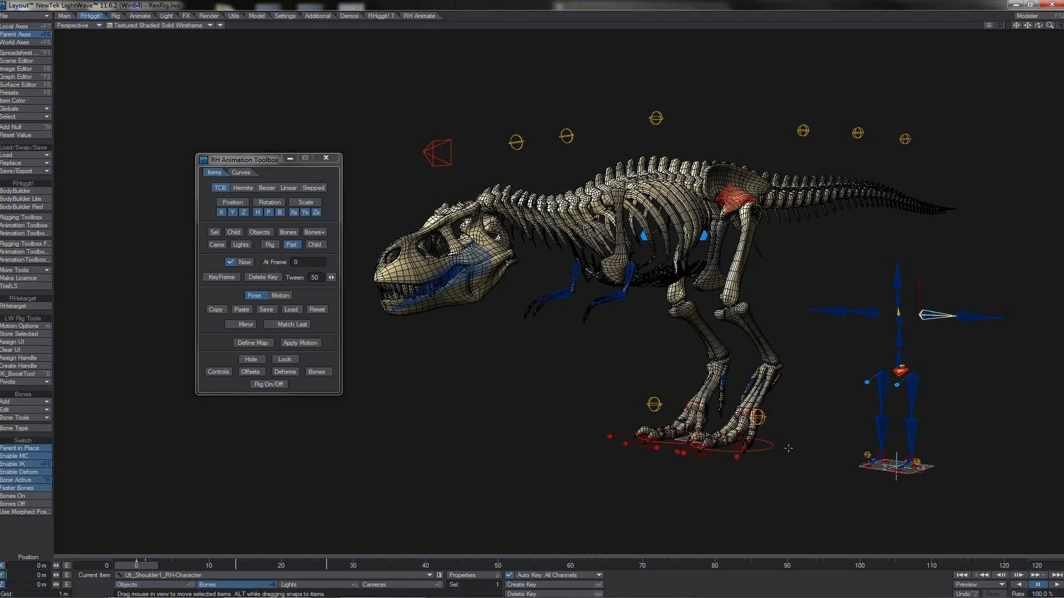
{"action": "left_click", "coordinate": [773, 446]}
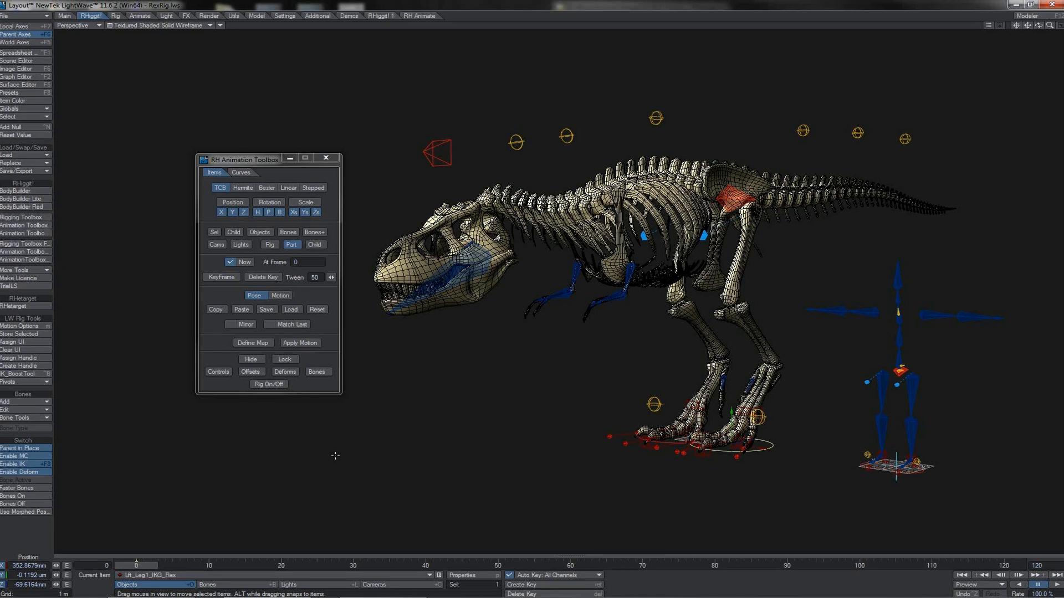
- Set the scope to Rig, copy the human rig's pose at frame 1 from its main root and paste it onto the Rex rig
{"action": "left_click", "coordinate": [208, 565]}
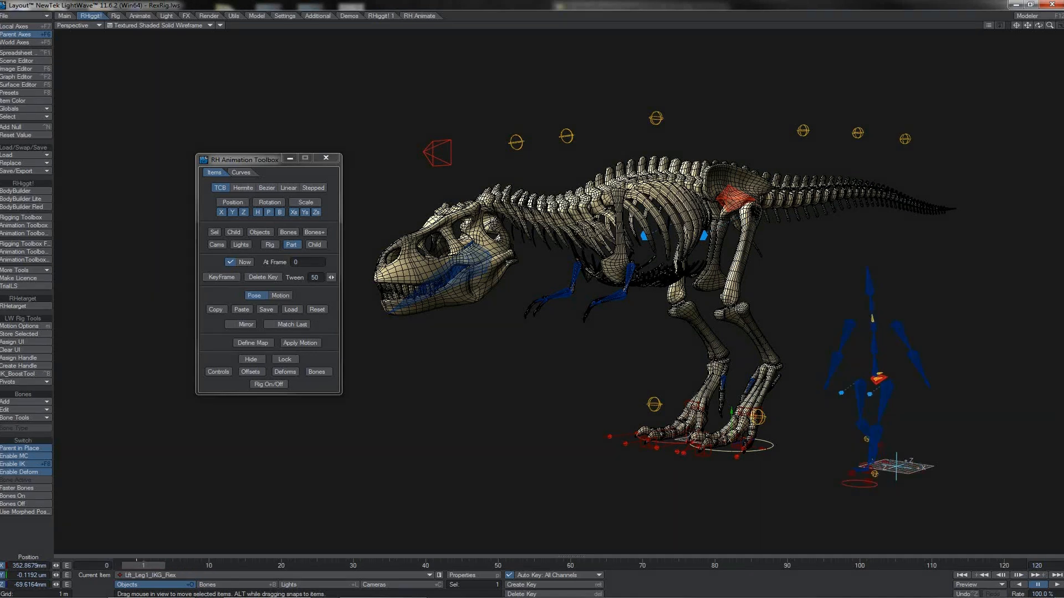
{"action": "key", "text": "shift+b"}
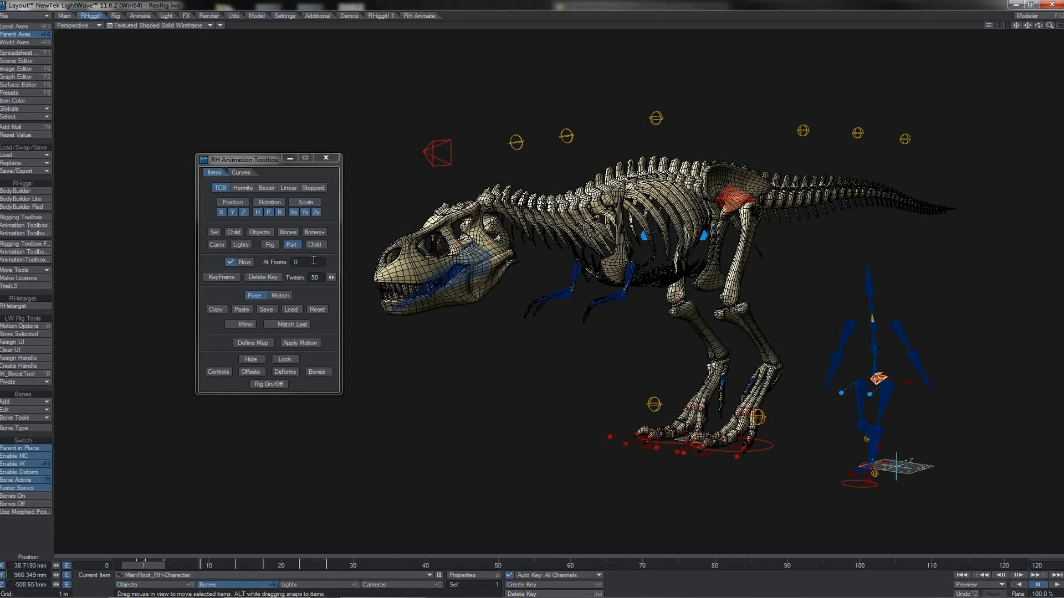
{"action": "left_click", "coordinate": [269, 244]}
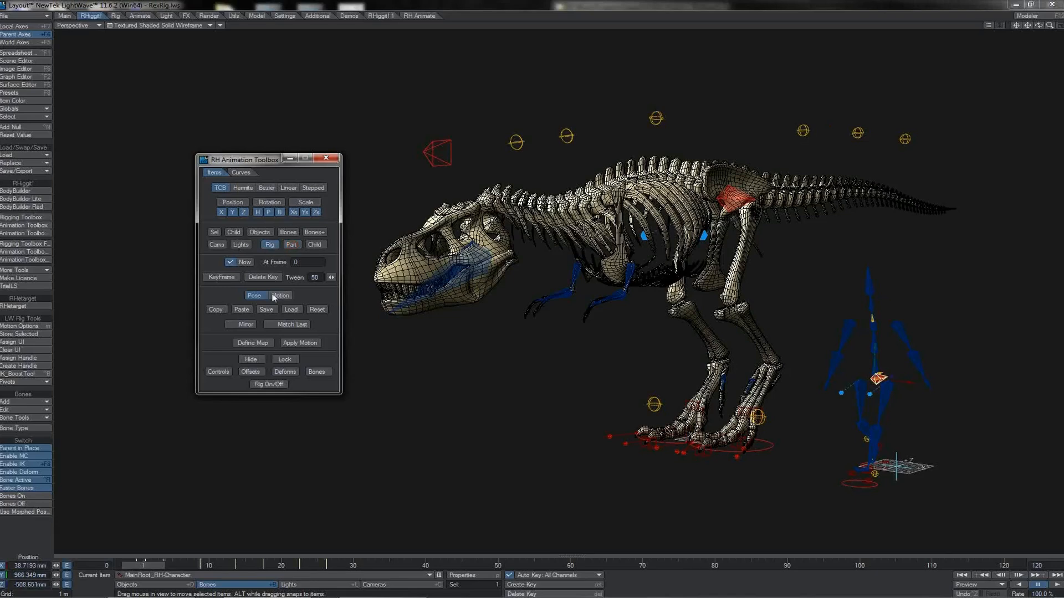
{"action": "left_click", "coordinate": [219, 310]}
{"action": "left_click", "coordinate": [247, 310]}
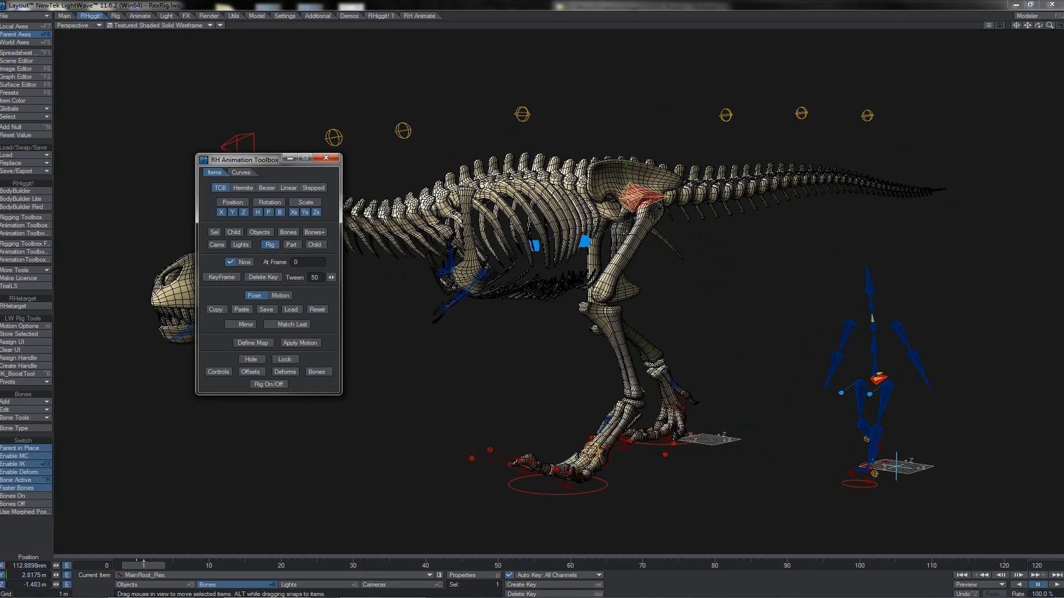
- Show the Rex rig's offset bones and rotate the left shoulder offset to about 74° heading and 46° pitch
{"action": "left_click", "coordinate": [477, 281]}
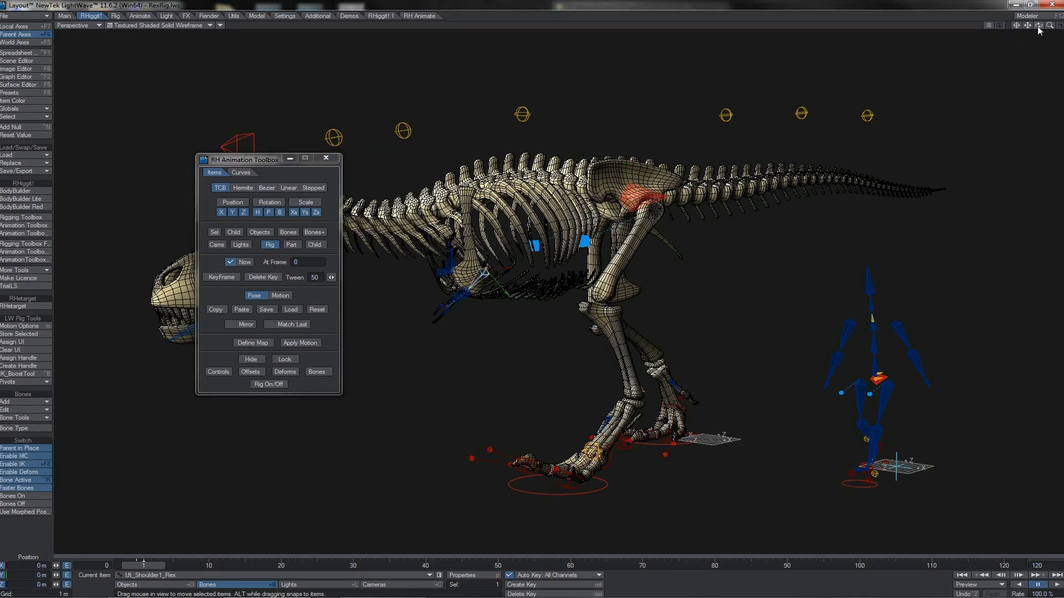
{"action": "mouse_move", "coordinate": [1039, 26]}
{"action": "left_mouse_down"}
{"action": "mouse_move", "coordinate": [1059, 24]}
{"action": "mouse_move", "coordinate": [1046, 25]}
{"action": "left_mouse_up"}
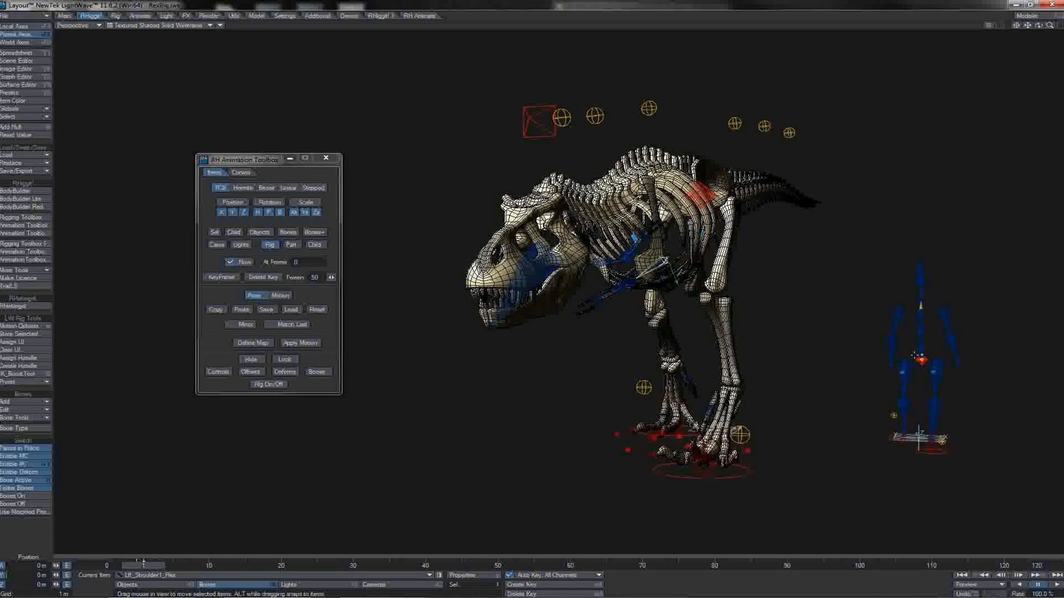
{"action": "left_click", "coordinate": [259, 373]}
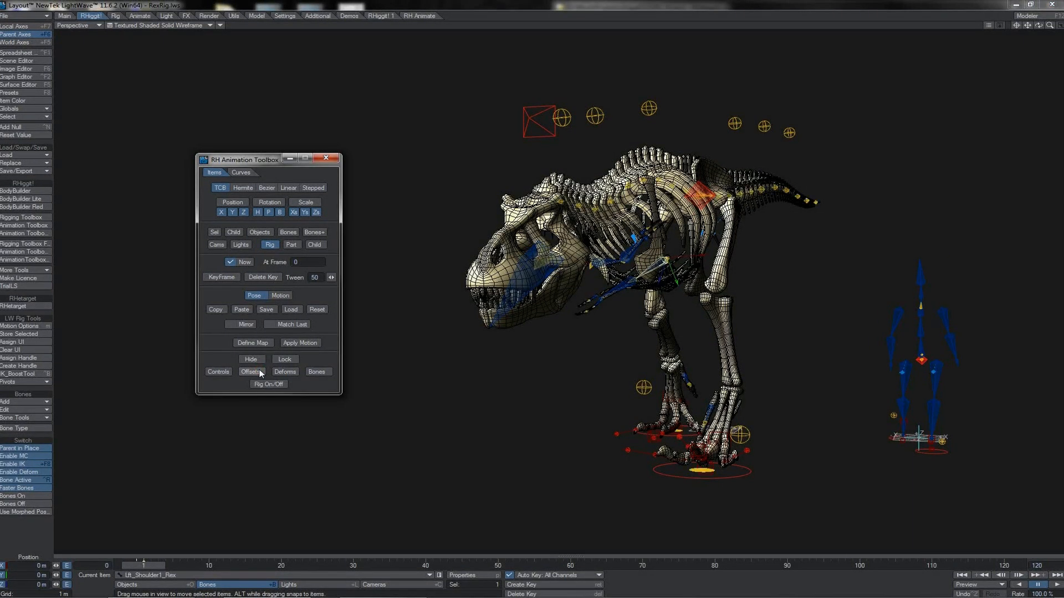
{"action": "key", "text": "Up"}
{"action": "key", "text": "y"}
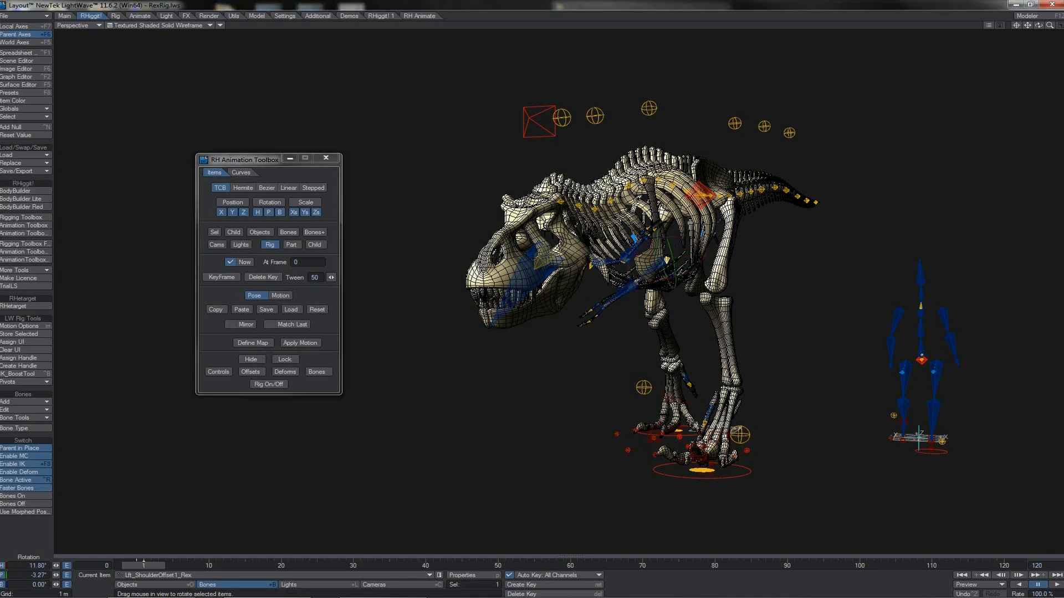
{"action": "left_click_drag", "start_coordinate": [700, 259], "coordinate": [680, 243]}
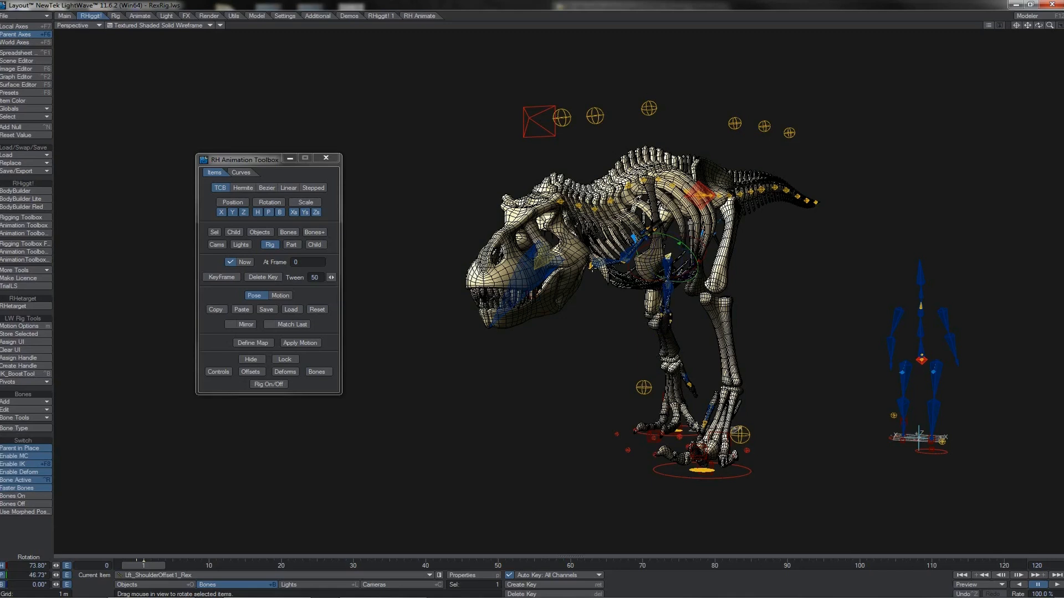
- Rotate the Rex's right shoulder offset bone to a heading of about -81.5° and scrub the timeline to review the motion
{"action": "left_click", "coordinate": [592, 269]}
{"action": "left_click_drag", "start_coordinate": [602, 283], "coordinate": [575, 281]}
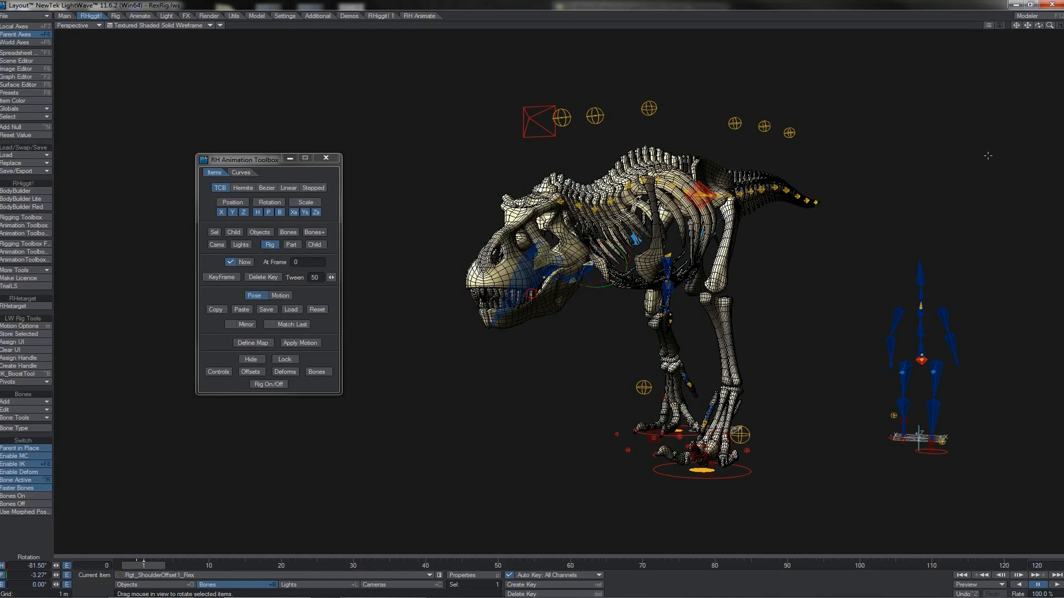
{"action": "left_click_drag", "start_coordinate": [1038, 25], "coordinate": [1027, 28]}
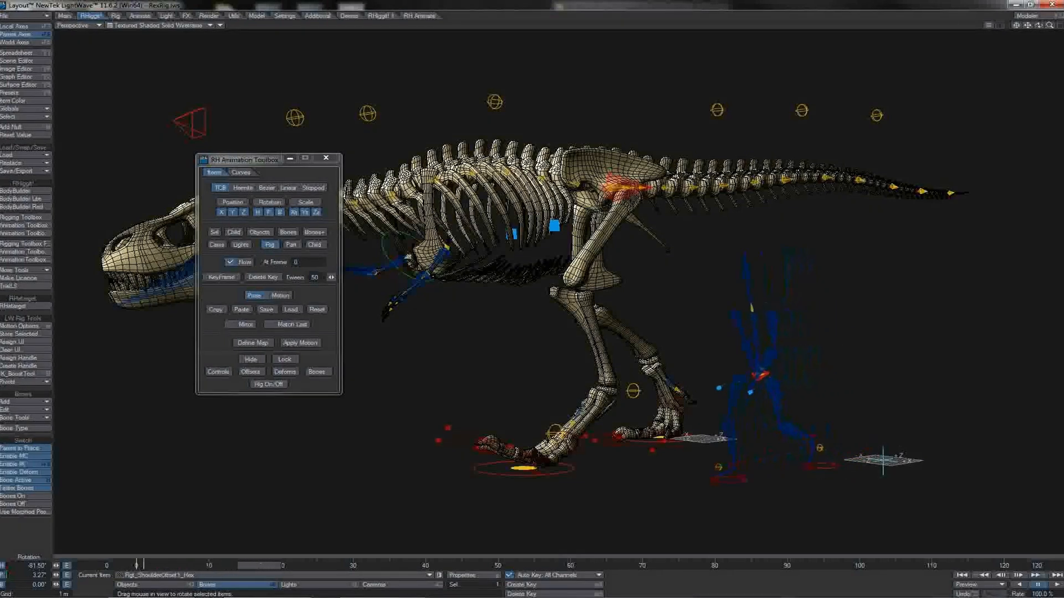
{"action": "left_click_drag", "start_coordinate": [251, 565], "coordinate": [156, 565]}
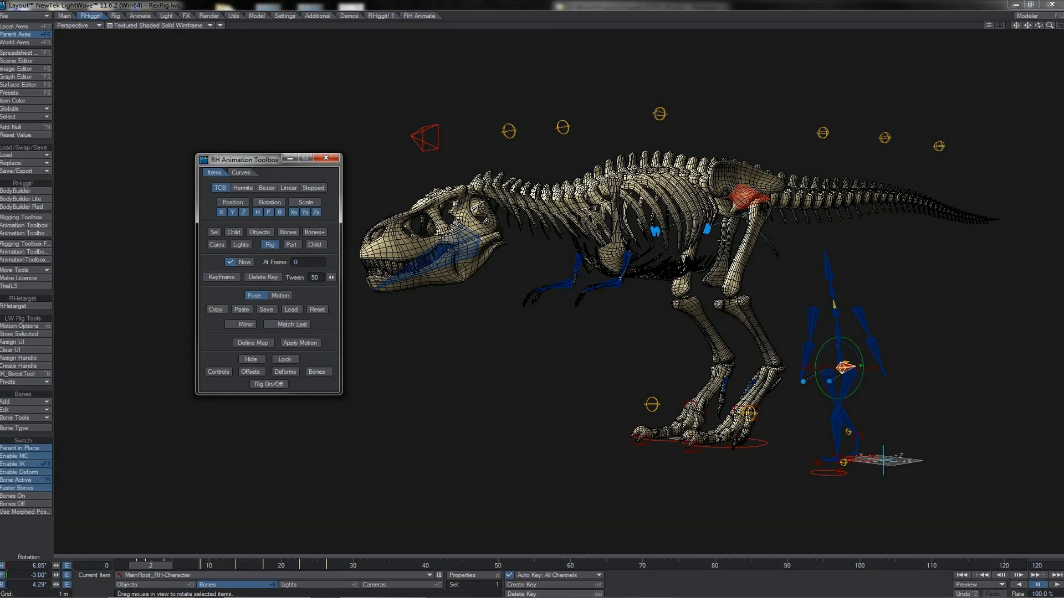
- Show the Rex rig's hidden bones and select its main root bone together with the left upper-leg bone
{"action": "left_click", "coordinate": [747, 200]}
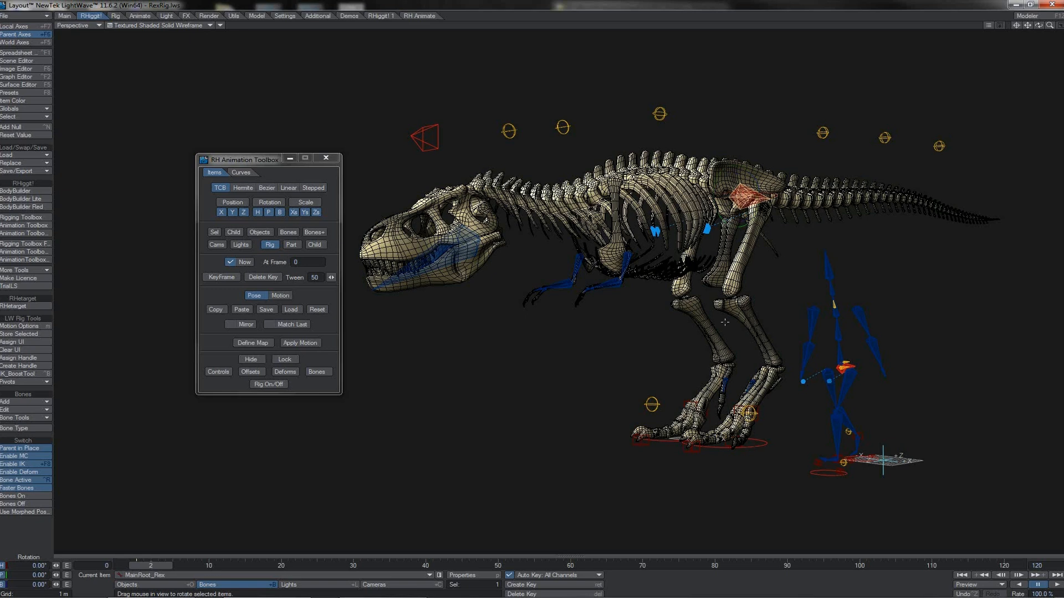
{"action": "left_click", "coordinate": [759, 441]}
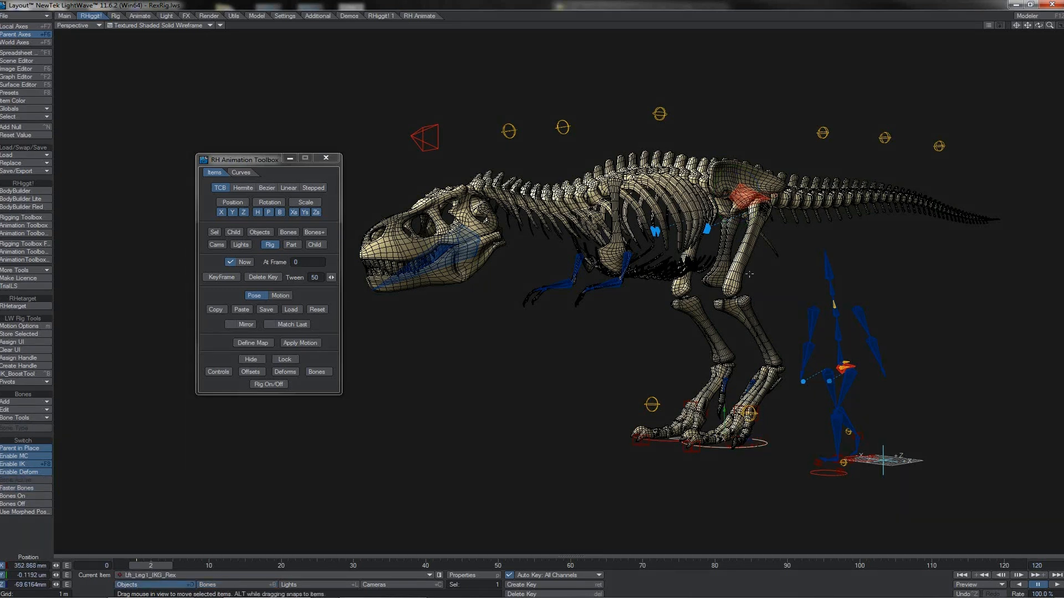
{"action": "left_click", "coordinate": [745, 197]}
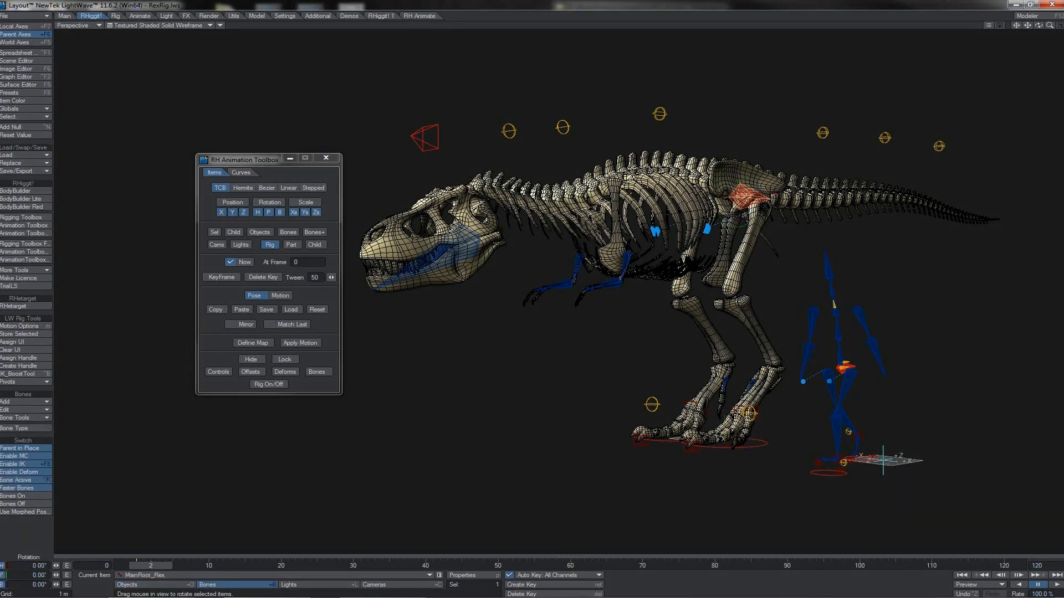
{"action": "left_click", "coordinate": [313, 371]}
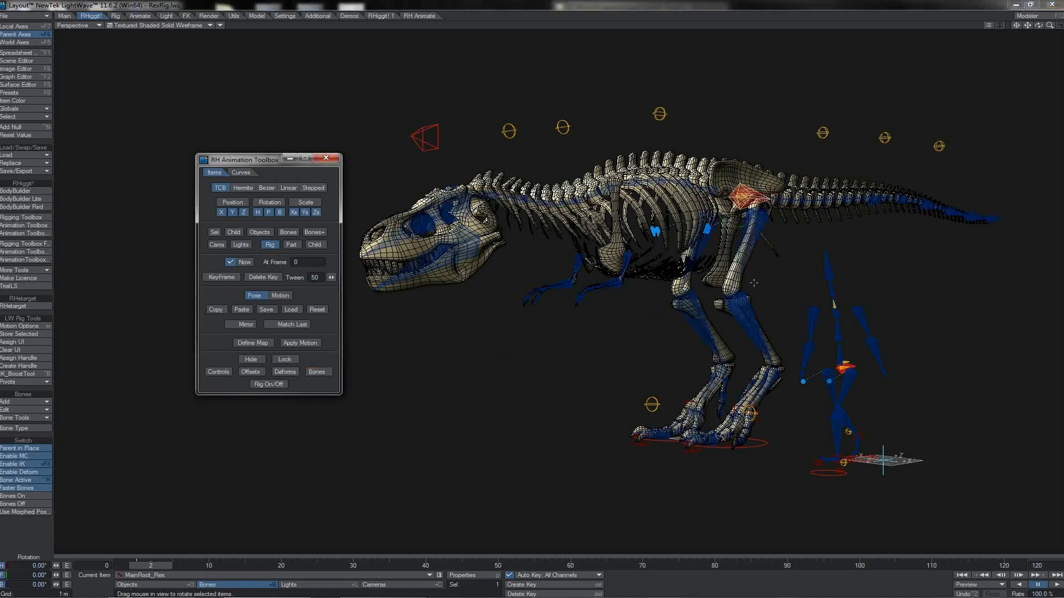
{"action": "left_click", "coordinate": [736, 282], "text": "shift"}
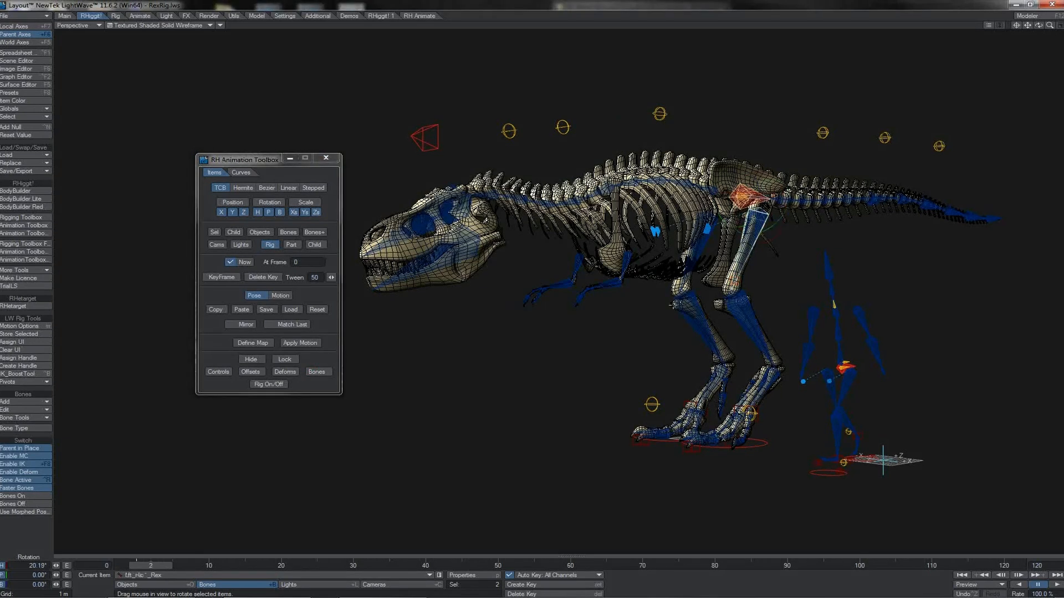
- Add the right knee bone to the selected bones, switch the scope from Rig to Part and paste the copied pose onto both legs
{"action": "left_click", "coordinate": [682, 303], "text": "shift"}
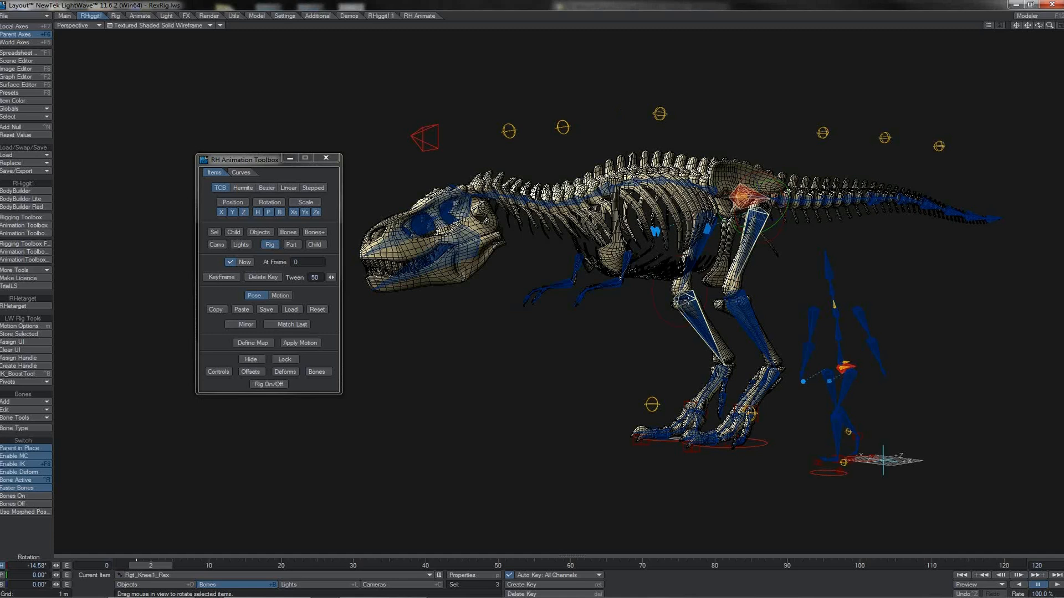
{"action": "left_click", "coordinate": [270, 245]}
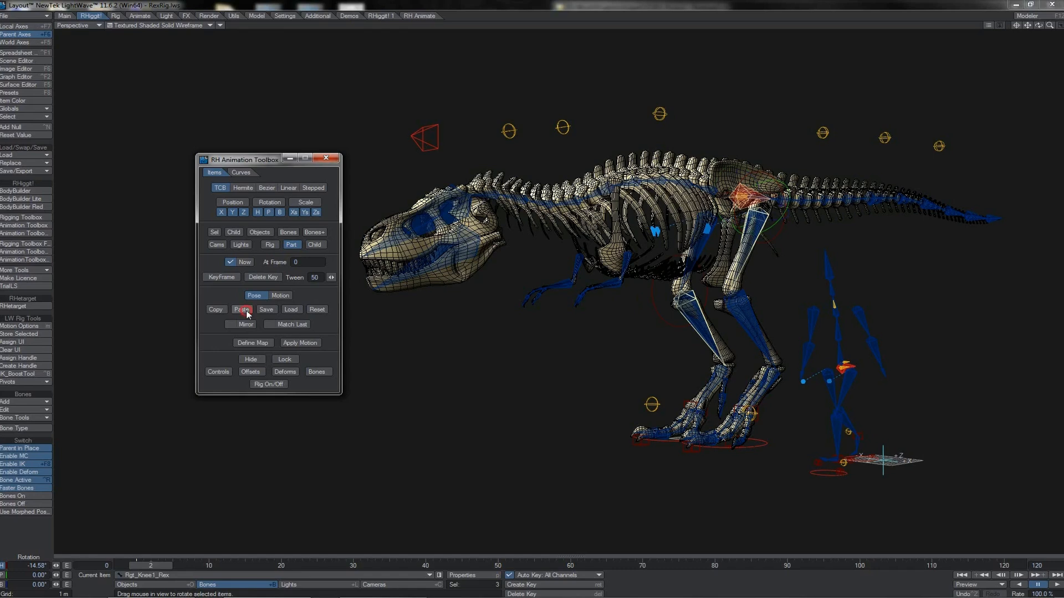
{"action": "left_click", "coordinate": [242, 309]}
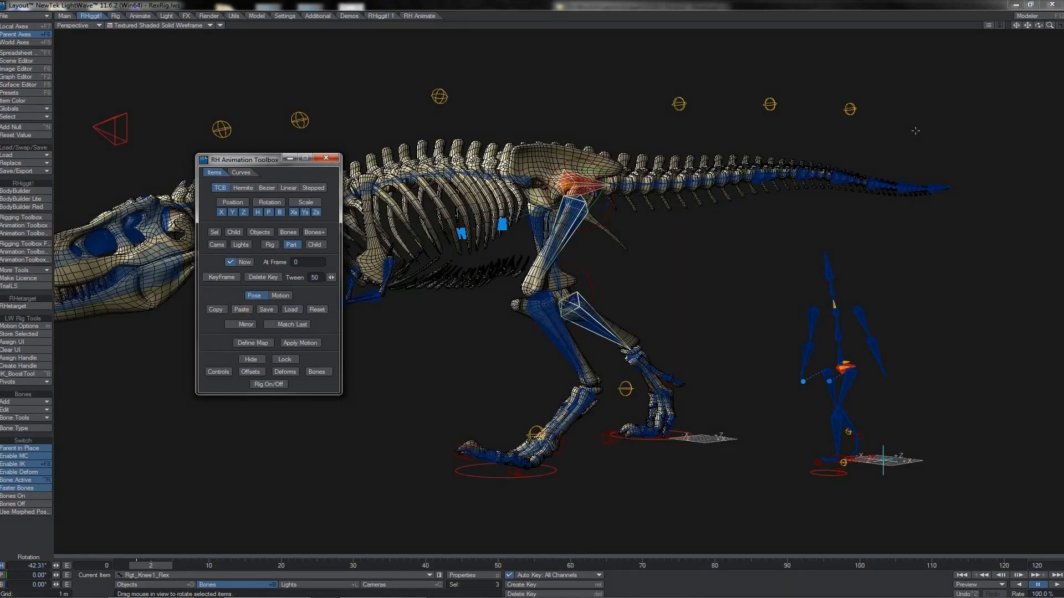
- Bend the Rex's right first finger by rotating its second joint and setting the base joint to a heading of about 63.8°
{"action": "mouse_move", "coordinate": [1039, 26]}
{"action": "left_mouse_down"}
{"action": "mouse_move", "coordinate": [1063, 26]}
{"action": "mouse_move", "coordinate": [1038, 27]}
{"action": "left_mouse_up"}
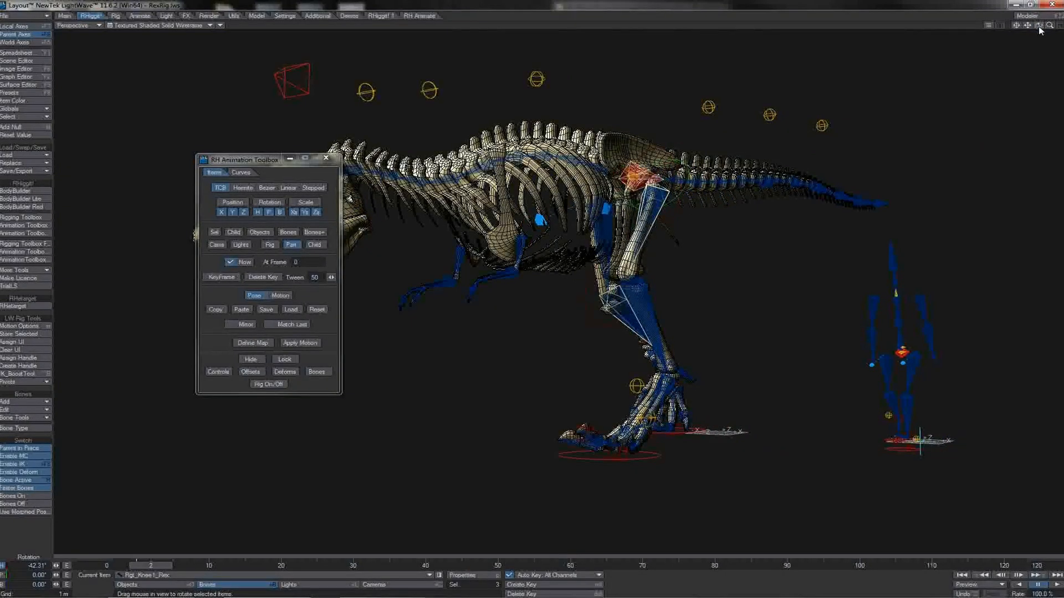
{"action": "left_click_drag", "start_coordinate": [1040, 30], "coordinate": [1054, 30]}
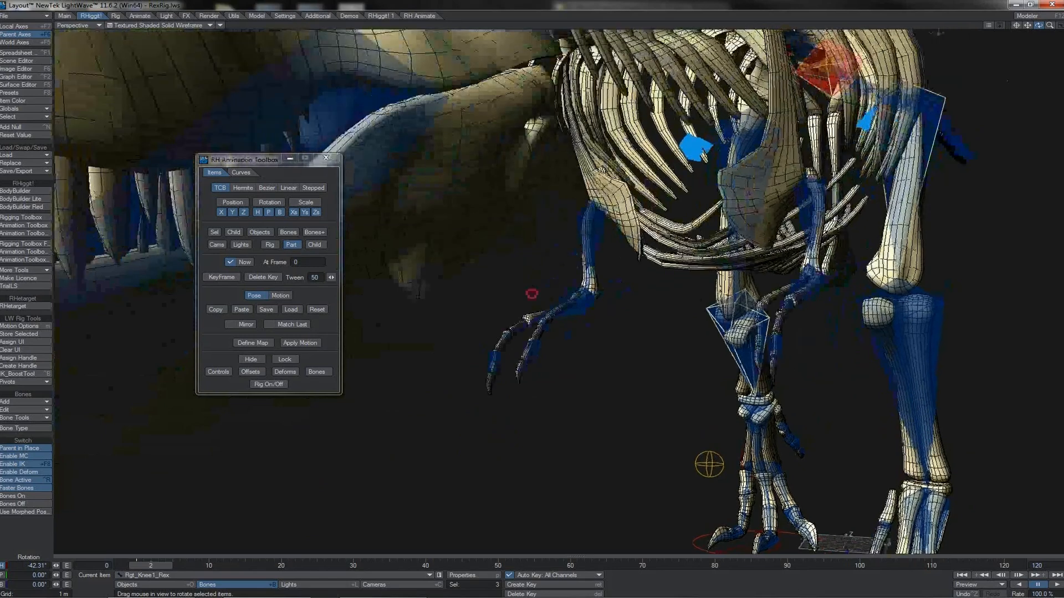
{"action": "left_click", "coordinate": [540, 331]}
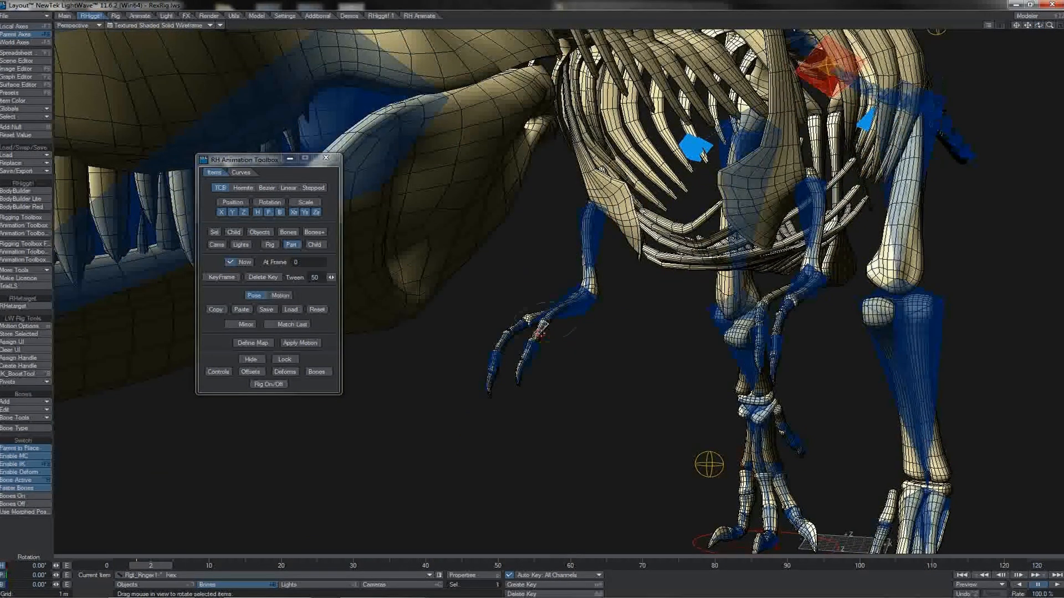
{"action": "mouse_move", "coordinate": [554, 285]}
{"action": "left_mouse_down"}
{"action": "mouse_move", "coordinate": [596, 287]}
{"action": "mouse_move", "coordinate": [573, 287]}
{"action": "left_mouse_up"}
{"action": "key", "text": "Down"}
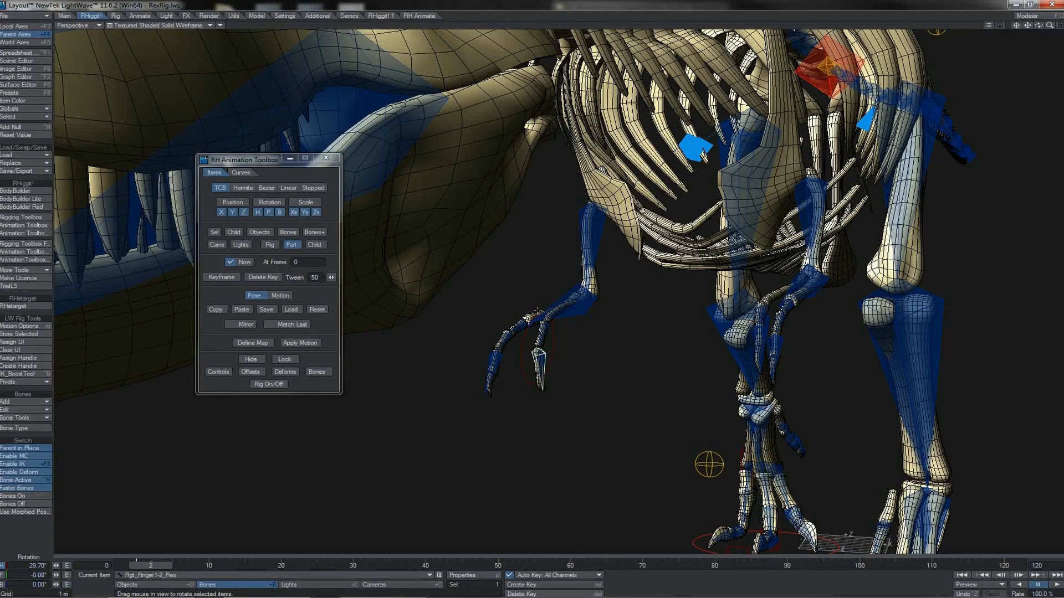
{"action": "left_click_drag", "start_coordinate": [536, 316], "coordinate": [596, 317]}
{"action": "key", "text": "Up"}
{"action": "left_click_drag", "start_coordinate": [529, 294], "coordinate": [532, 294]}
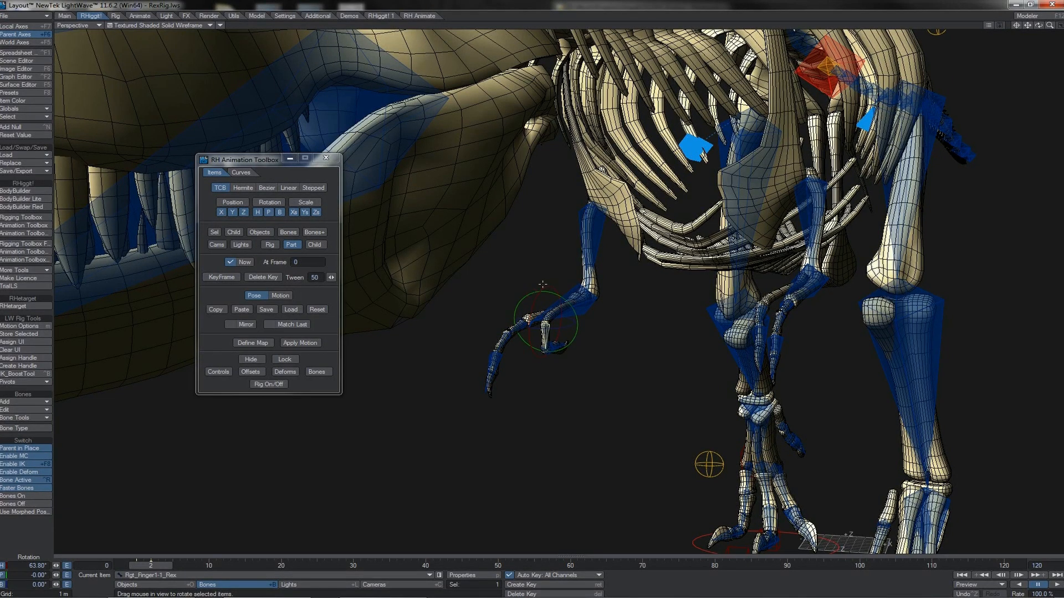
- Try to copy the bent first finger's pose and paste it onto the base bone of the right second finger using the Part scope
{"action": "left_click", "coordinate": [216, 308]}
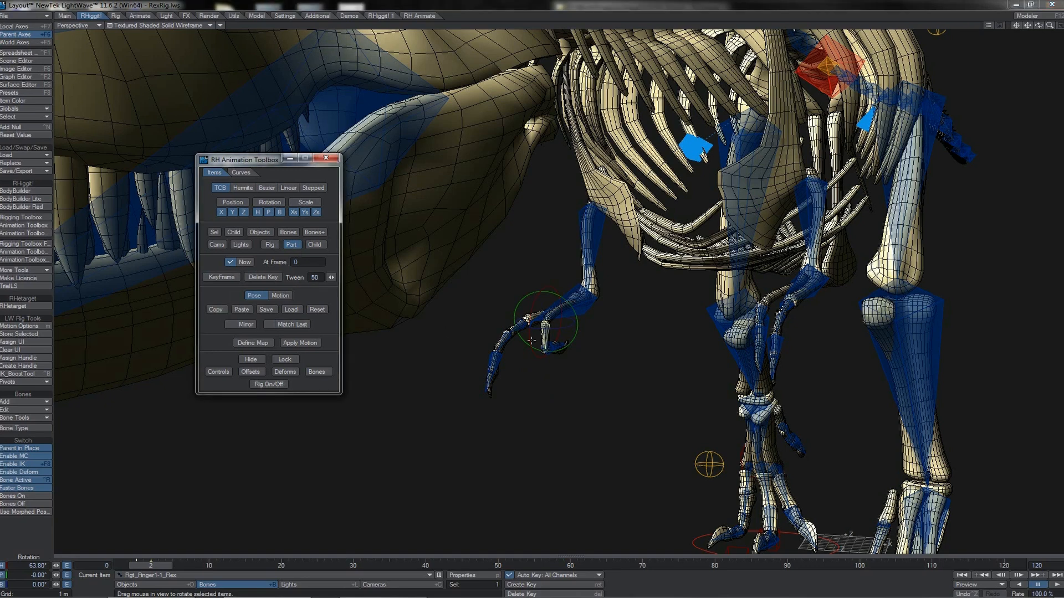
{"action": "left_click", "coordinate": [519, 327]}
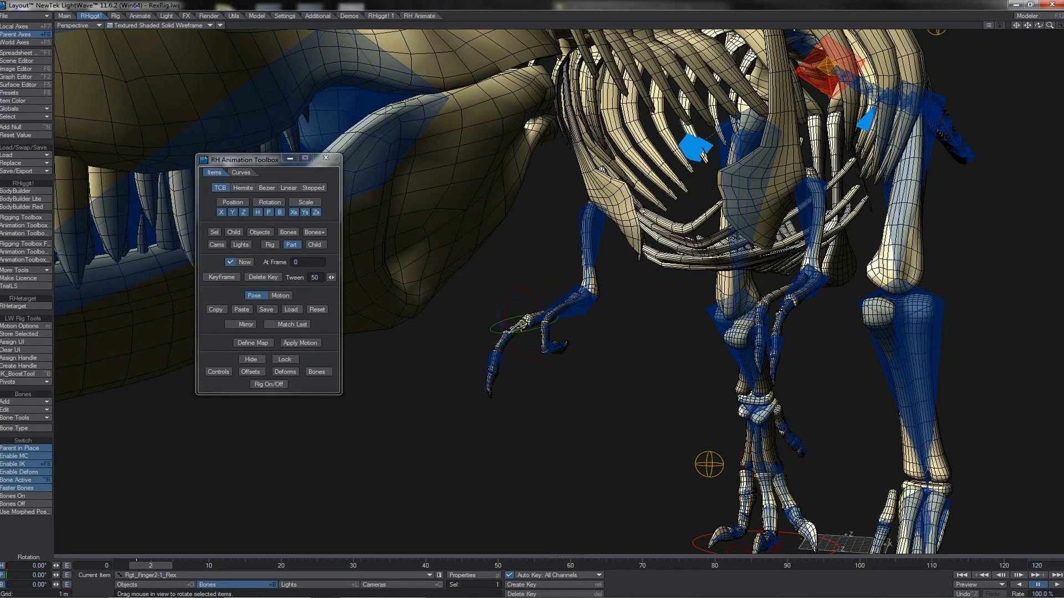
{"action": "left_click", "coordinate": [241, 311]}
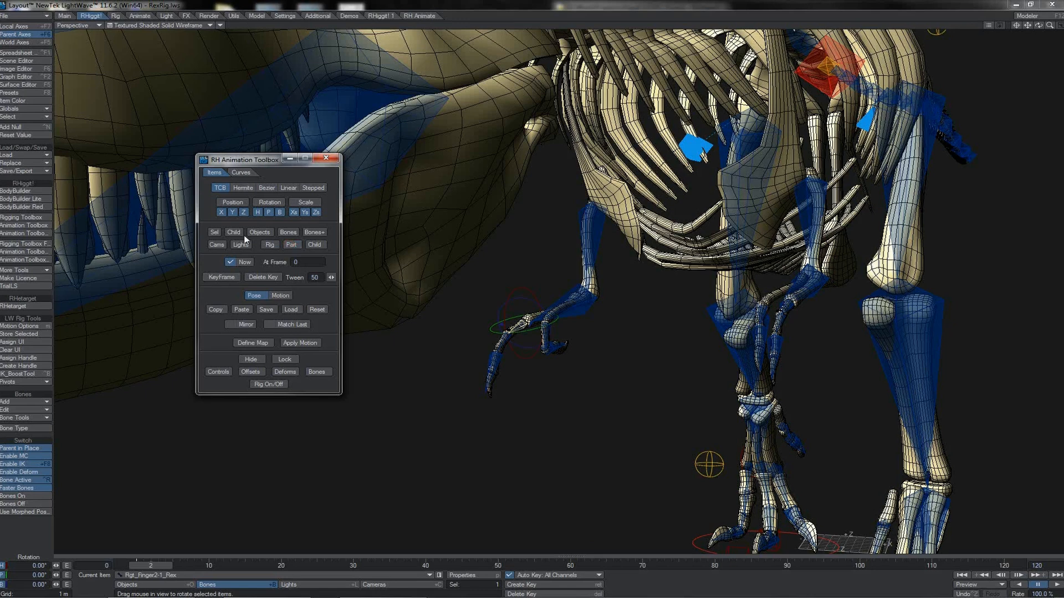
- Set the scope to Sel, copy the right first finger's base bone pose and paste it onto the second finger's base bone
{"action": "left_click", "coordinate": [546, 332]}
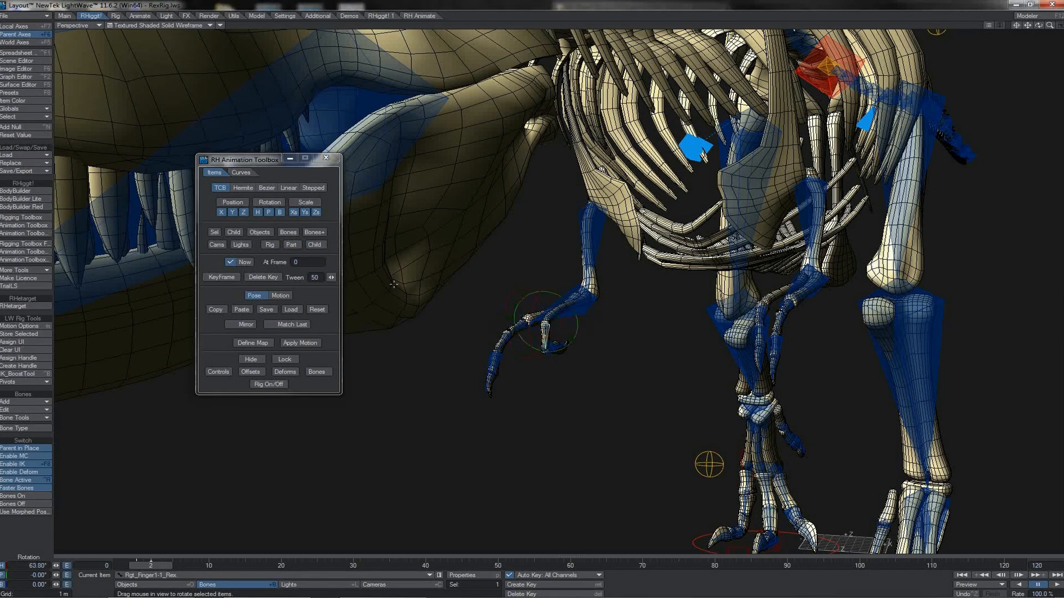
{"action": "left_click", "coordinate": [214, 233]}
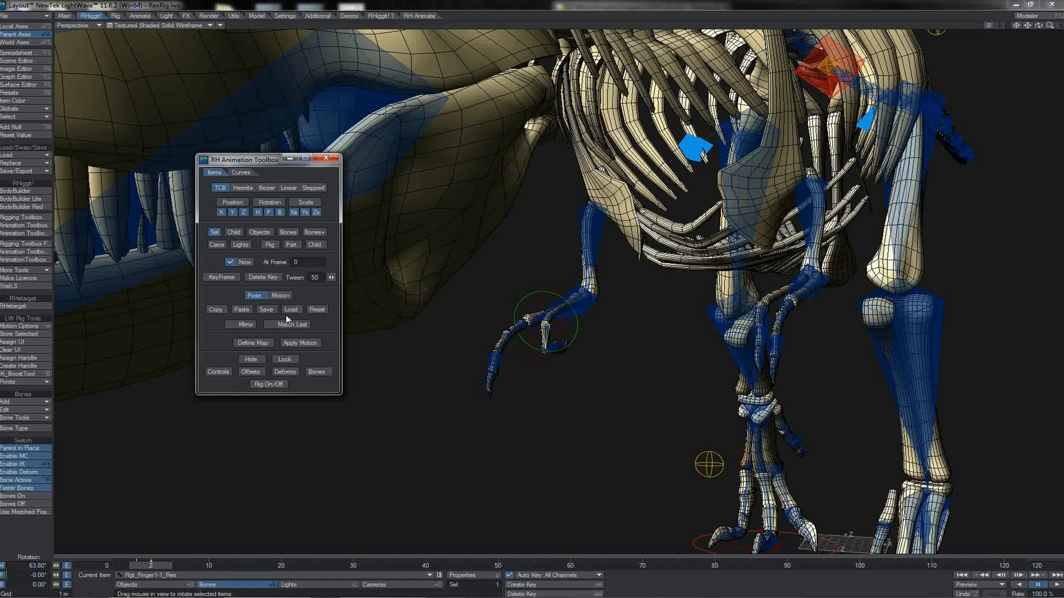
{"action": "left_click", "coordinate": [219, 309]}
{"action": "left_click", "coordinate": [520, 324]}
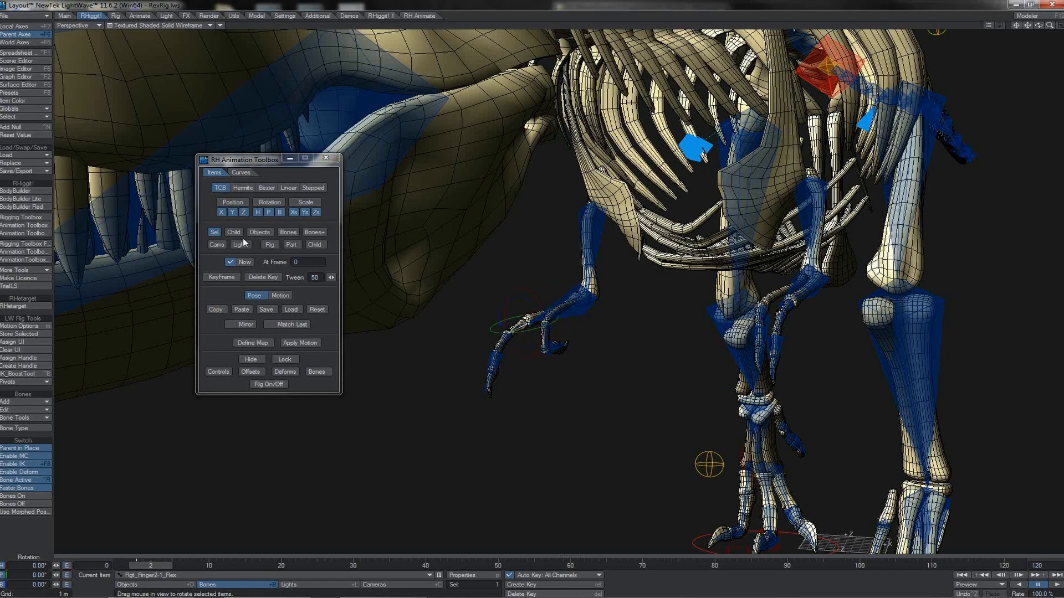
{"action": "left_click", "coordinate": [242, 310]}
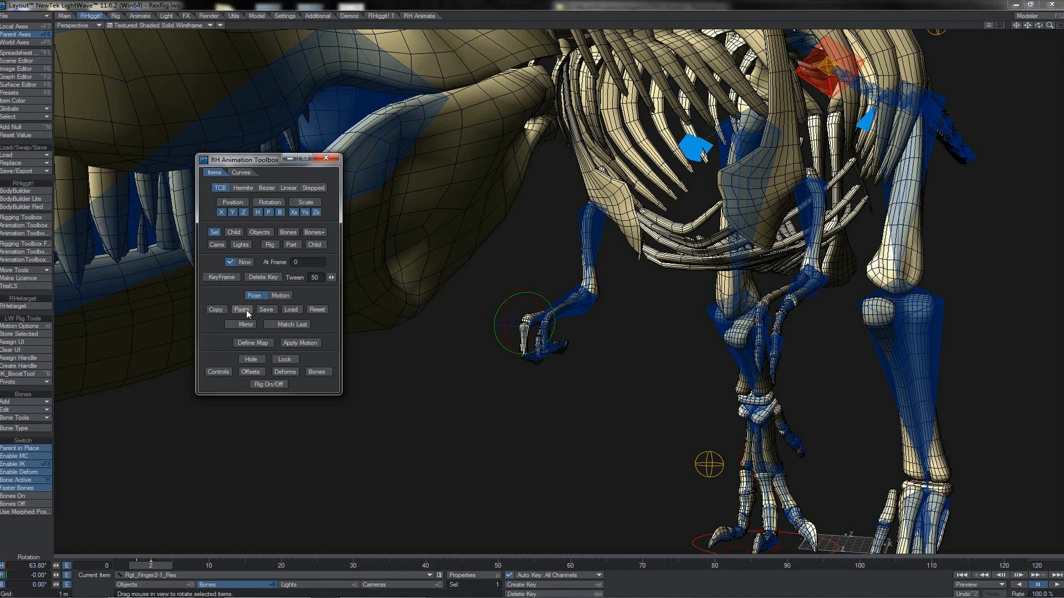